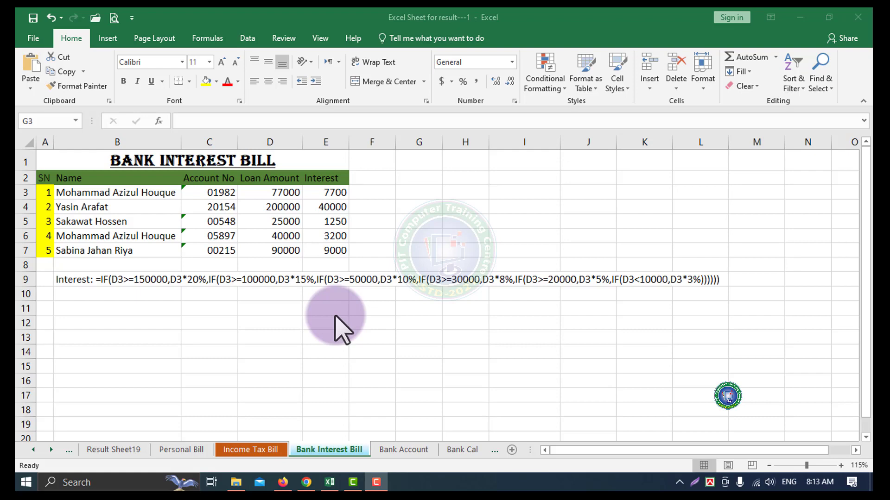
click(339, 326)
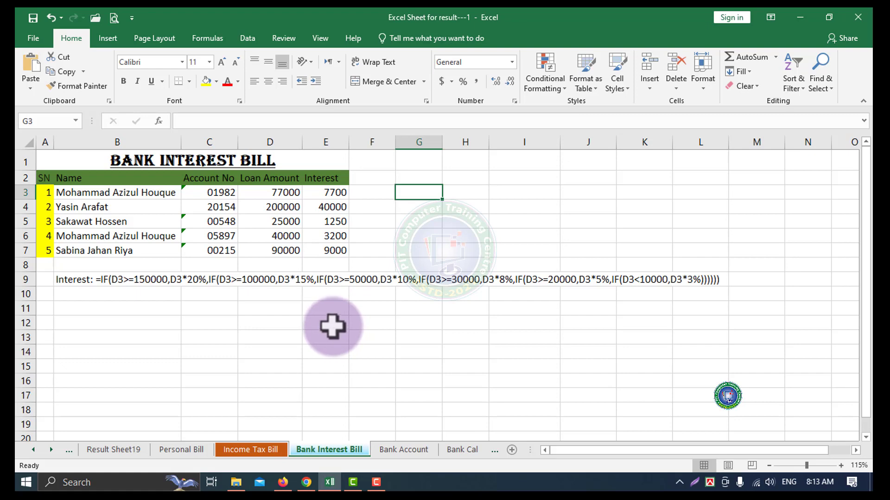
click(331, 326)
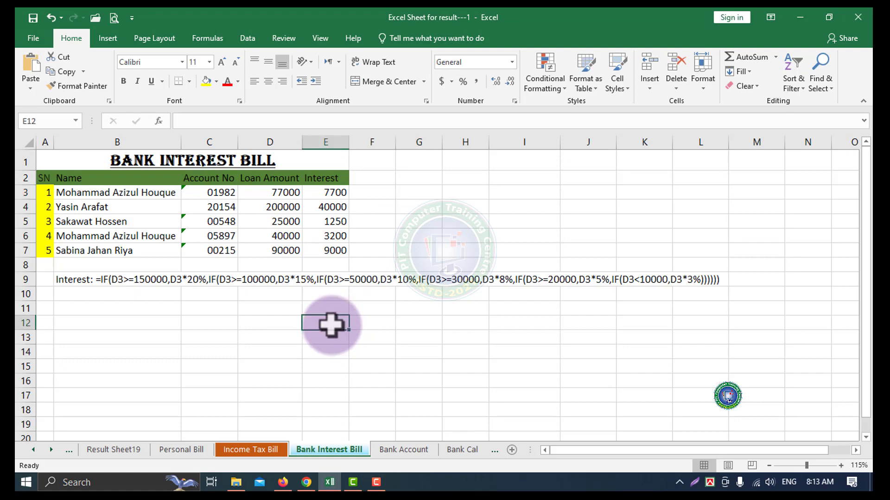
click(422, 296)
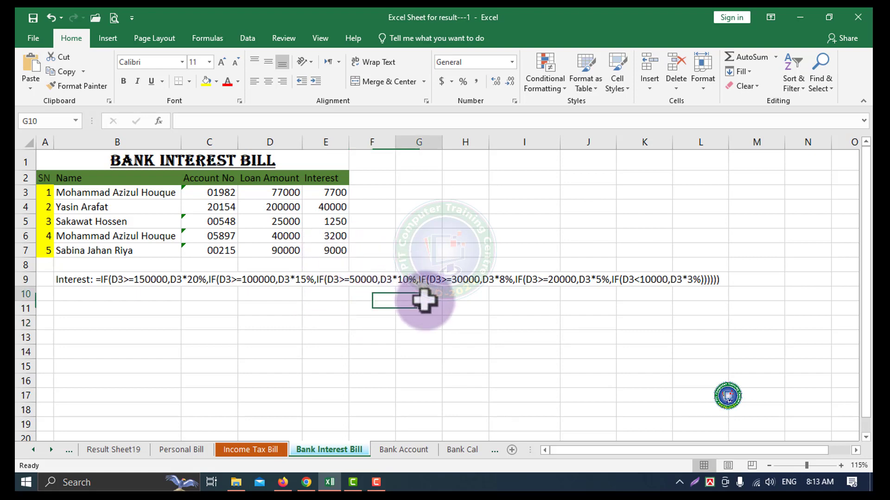
- Enter the sample marks 33, 55 and 22 in cells E11 to E13
click(317, 315)
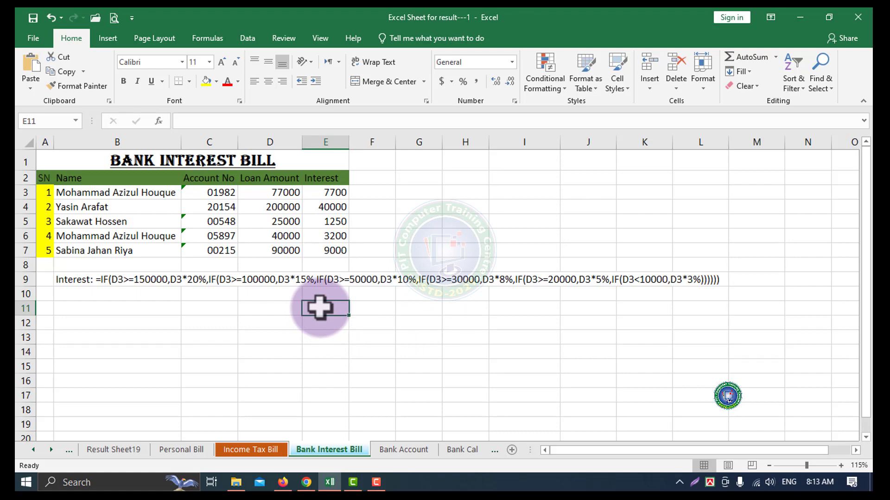
text(33)
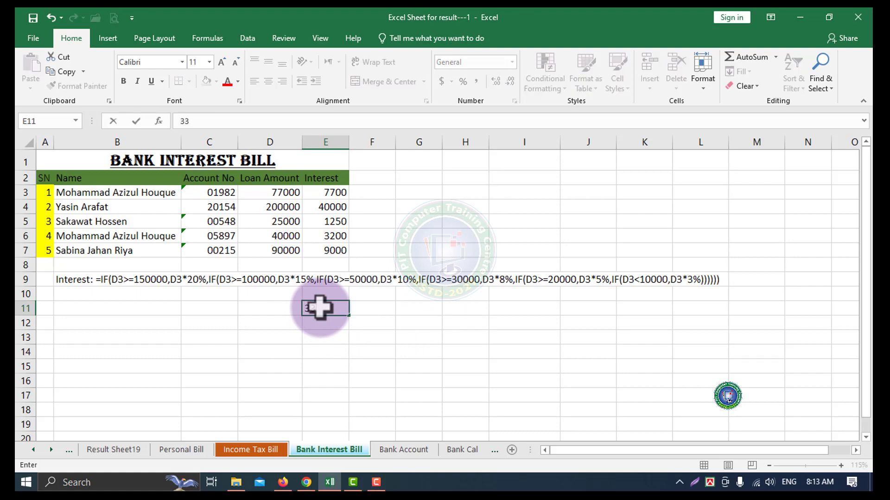
key(Return)
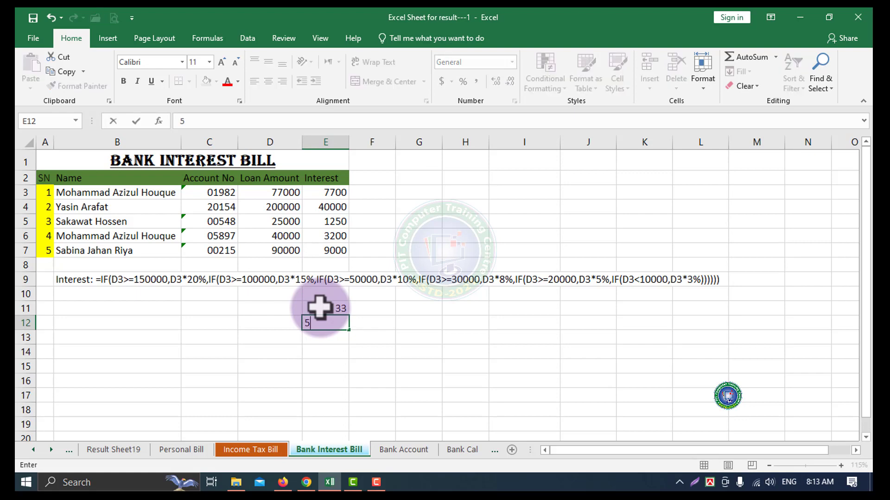
text(55)
key(Return)
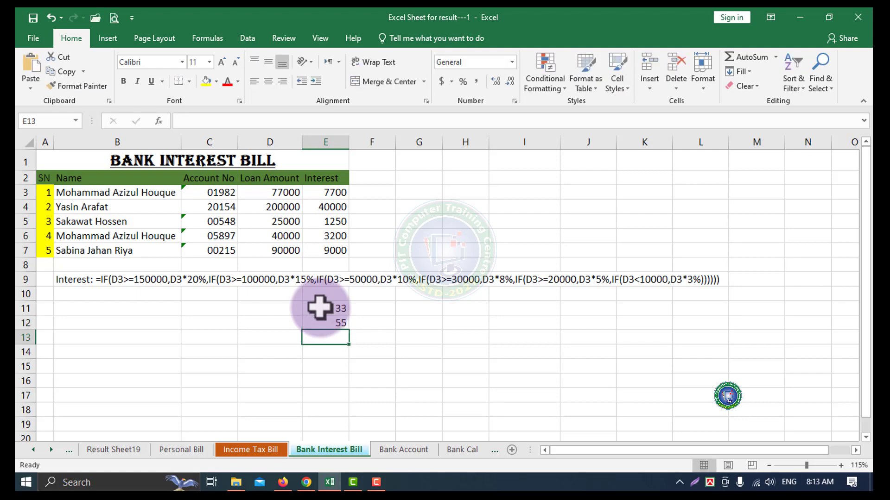
text(22)
click(241, 313)
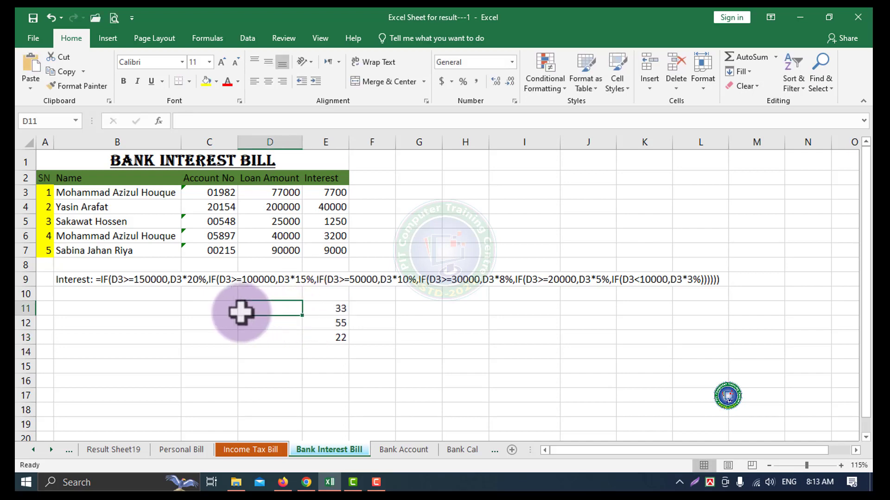
- Begin an IF formula in F11 with the logical test E11>32
click(375, 307)
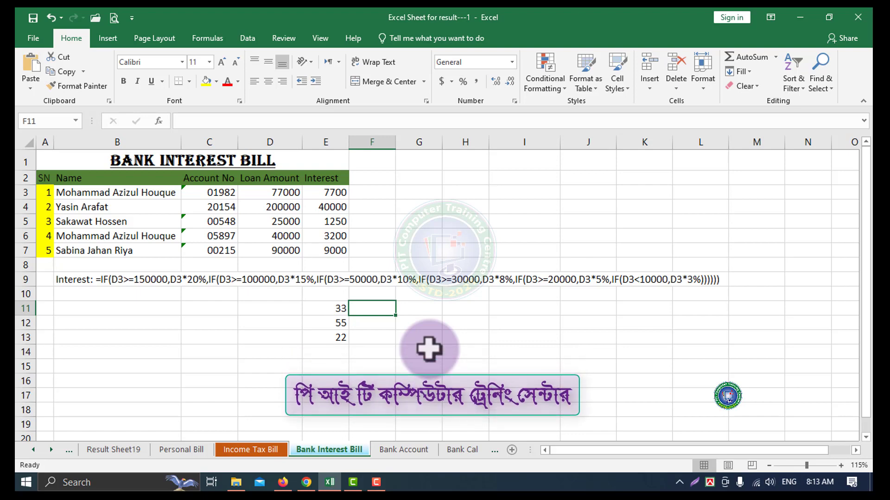
click(324, 295)
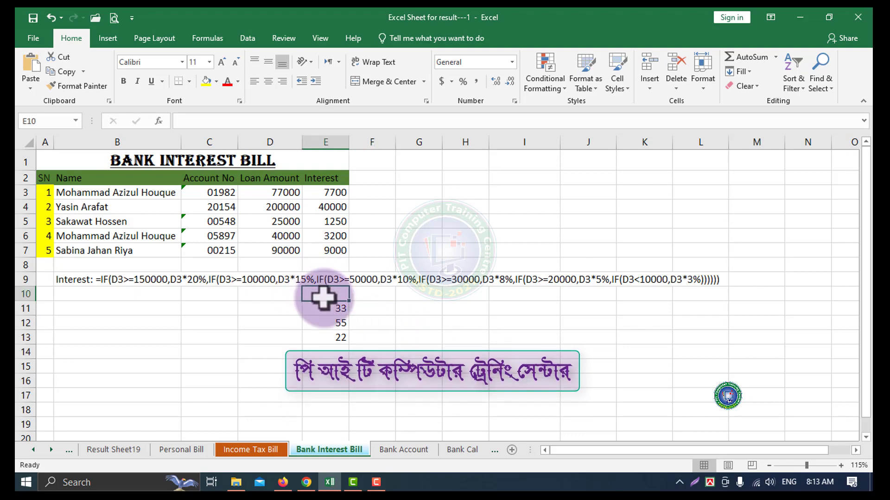
click(377, 308)
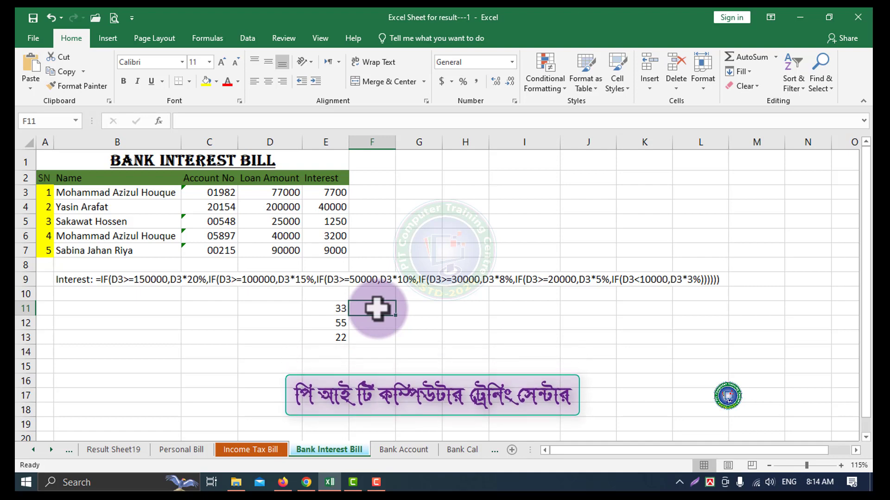
text(=)
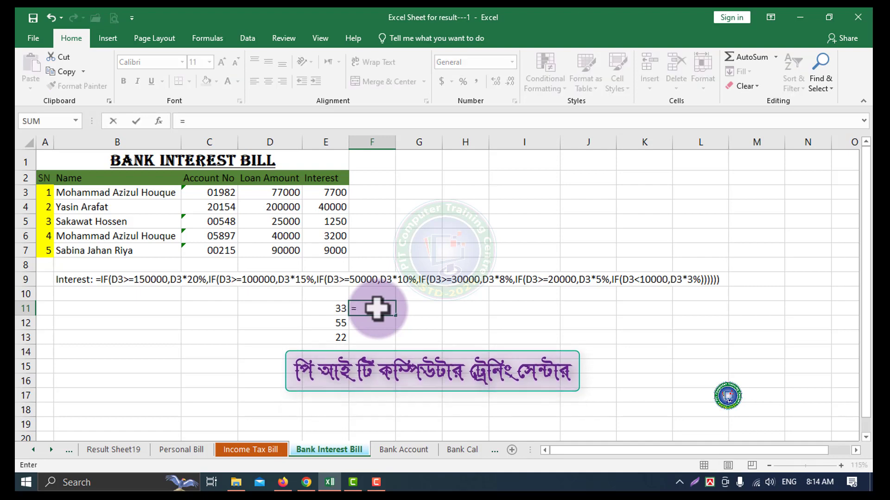
text(I)
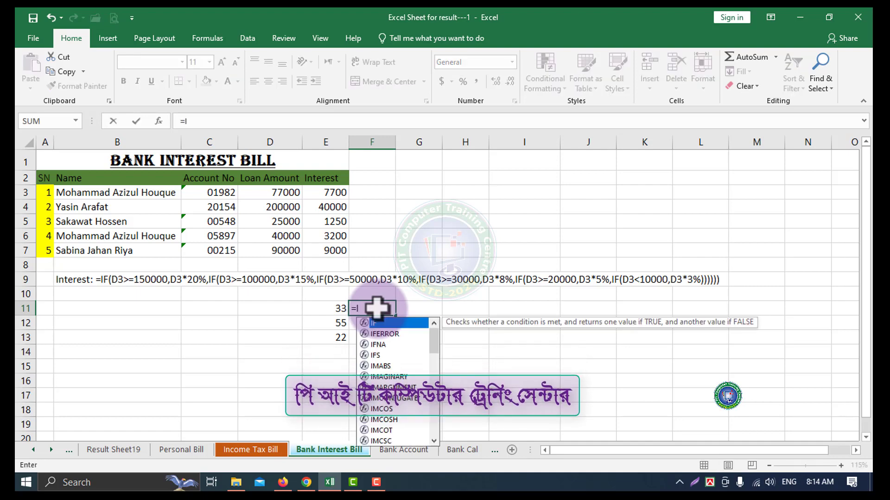
text(F)
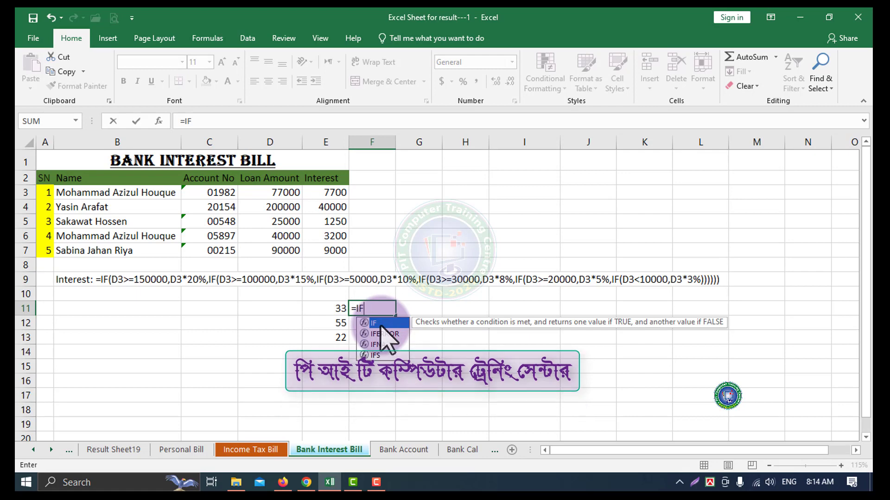
double_click(381, 325)
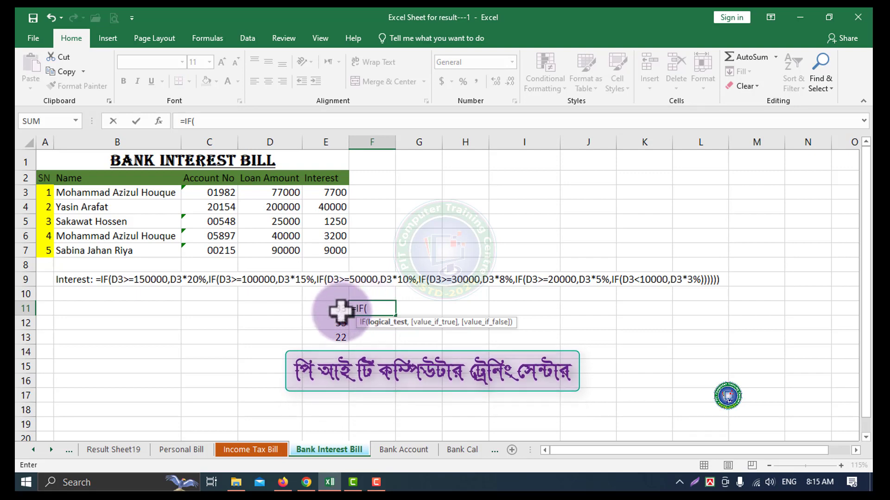
click(341, 308)
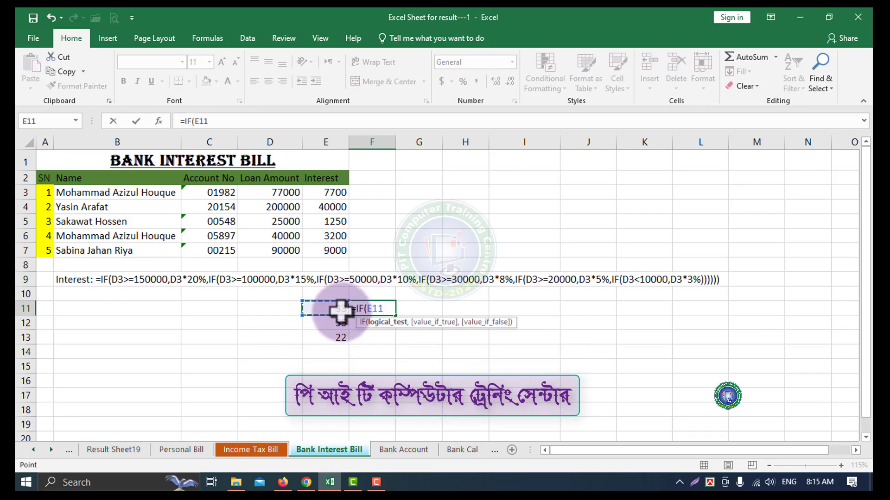
text(>32)
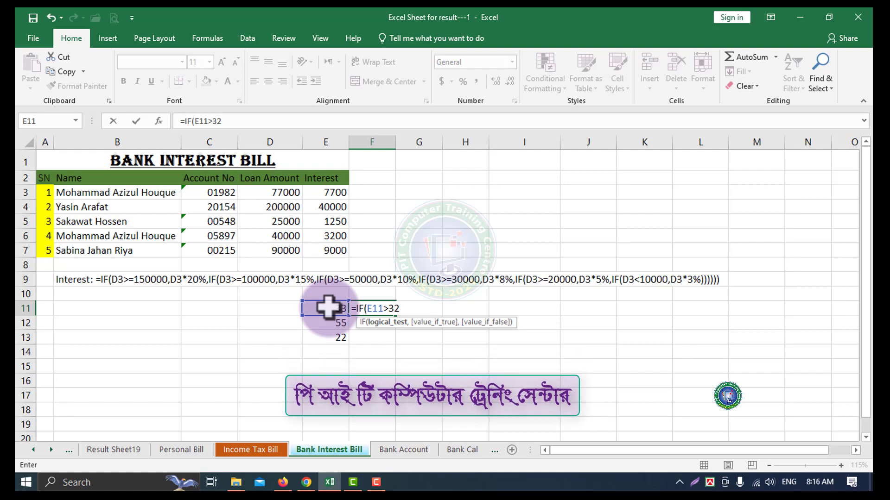
text(,)
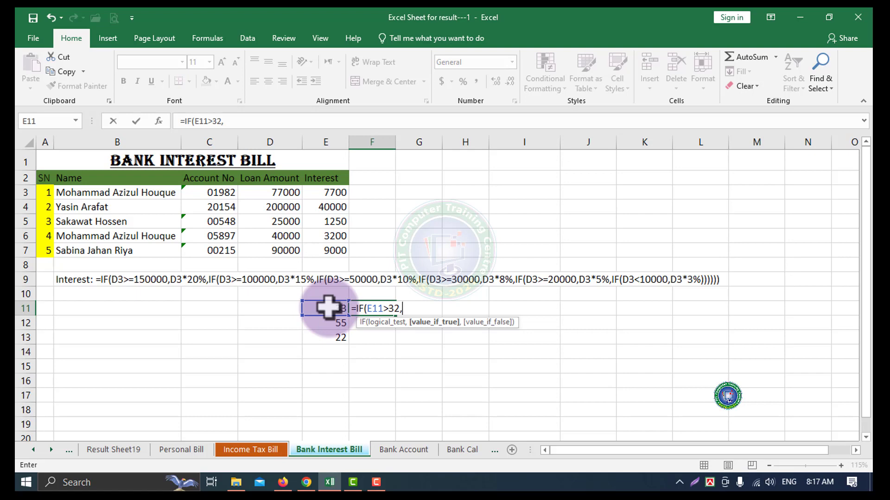
- Complete the F11 formula so it returns "Pass" when true and "Fail" when false
text("p)
key(BackSpace)
text(Pass")
text(,)
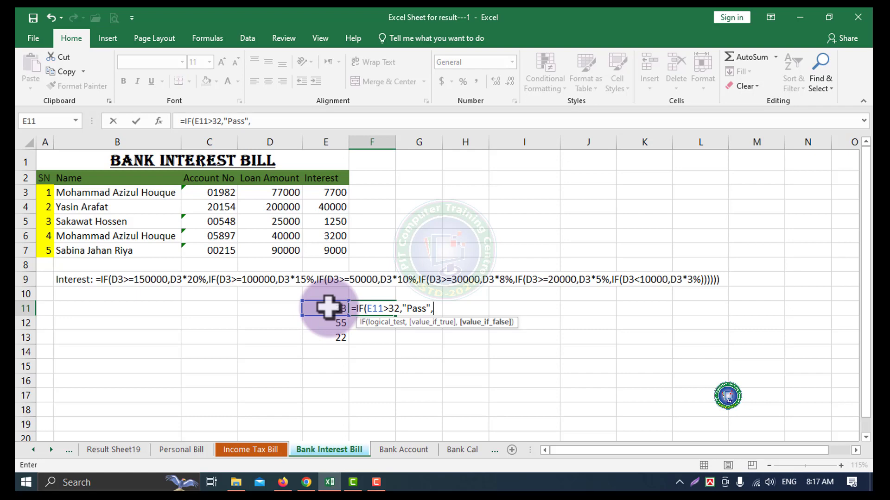
text("Fail")
text())
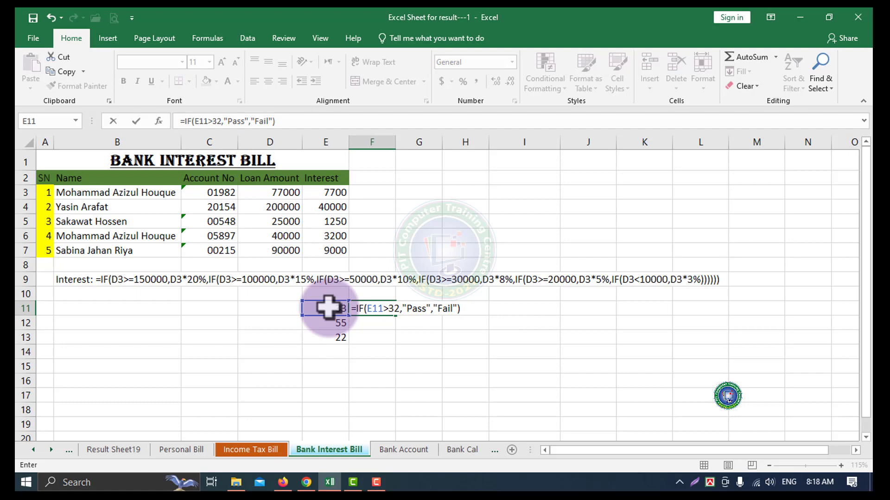
key(Return)
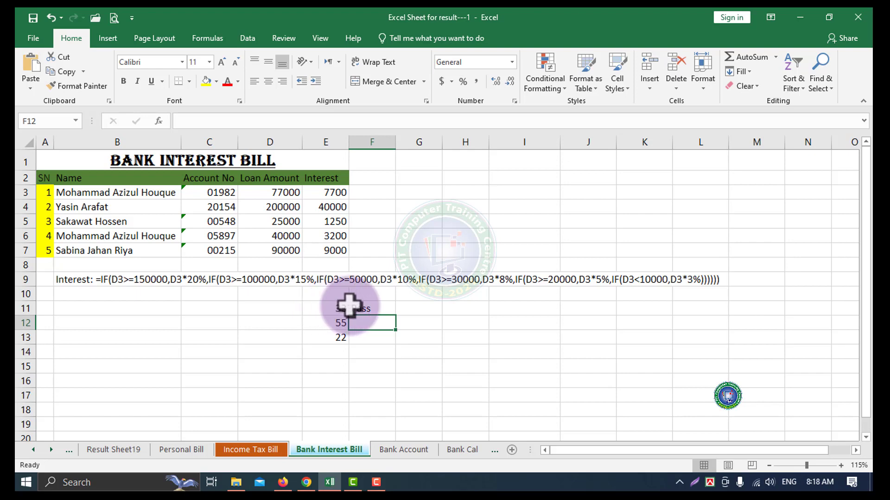
- Fill the pass/fail formula from F11 down to F18
click(375, 307)
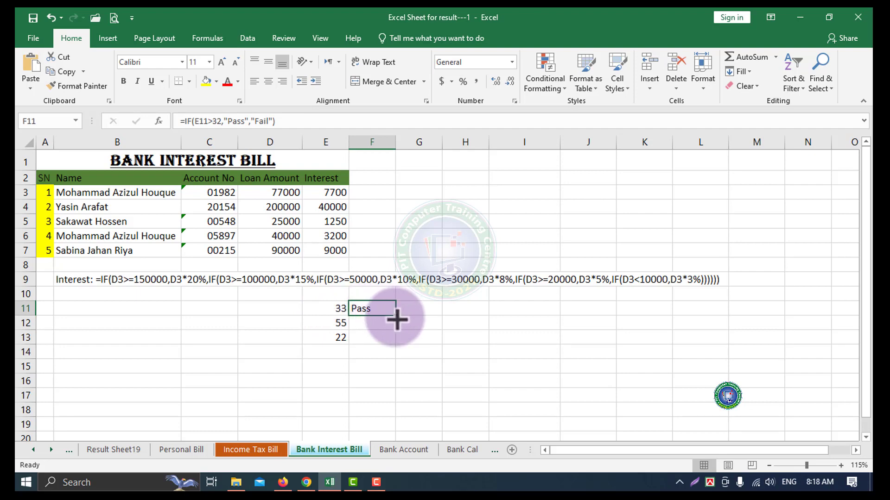
drag(396, 316, 395, 419)
click(550, 341)
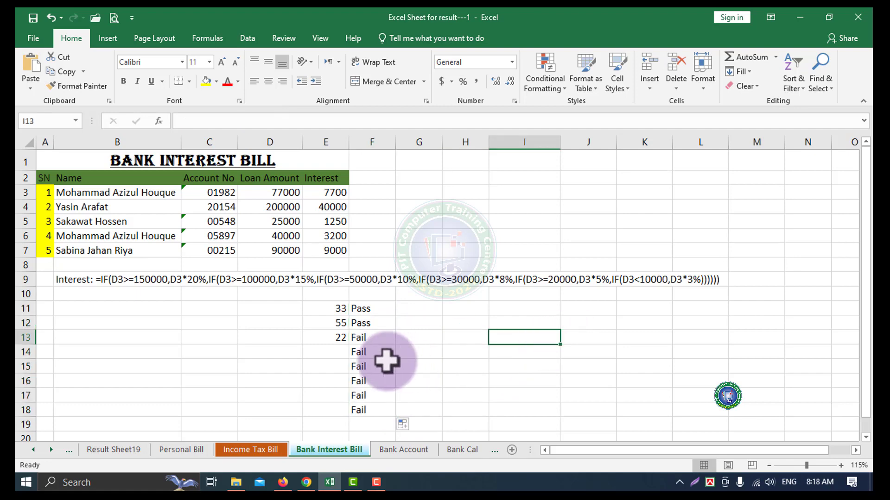
- Add the marks 41, 99 and 12 in cells E14 to E16
click(319, 353)
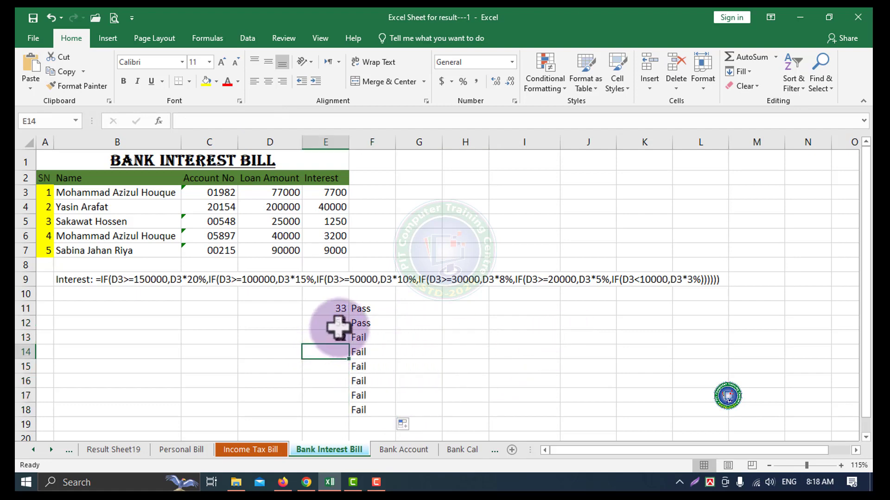
text(41)
click(465, 351)
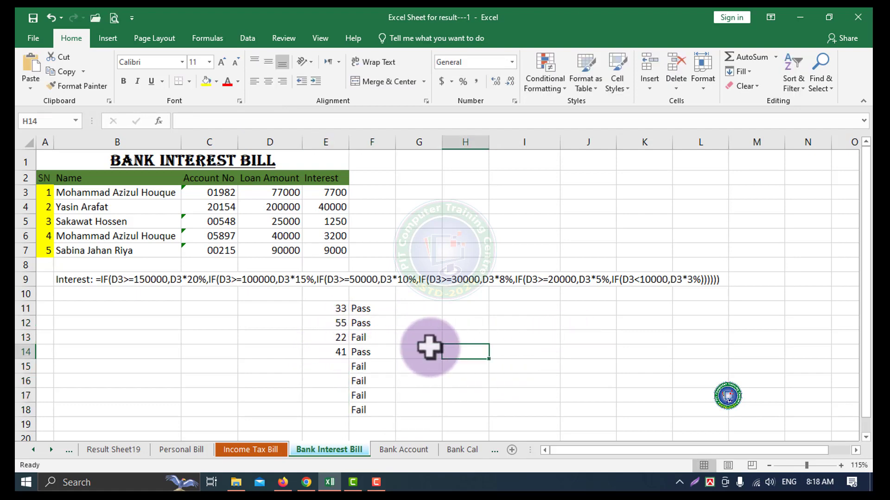
click(331, 366)
text(99)
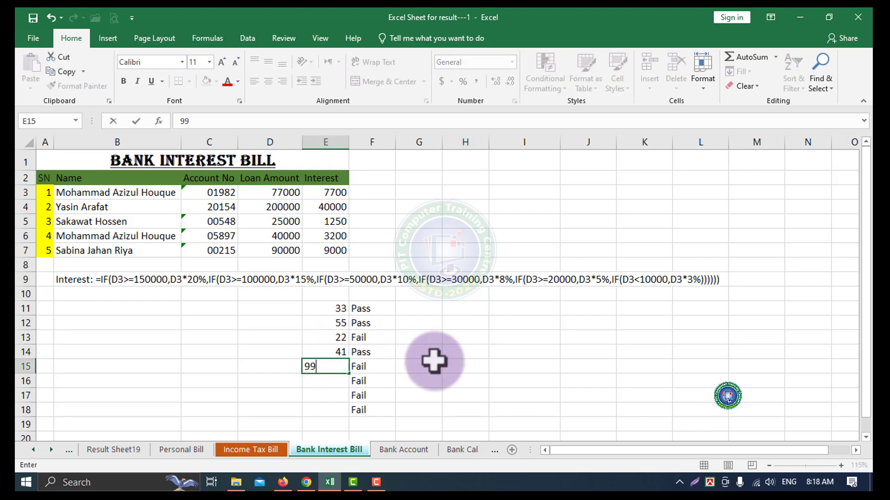
click(434, 362)
click(336, 379)
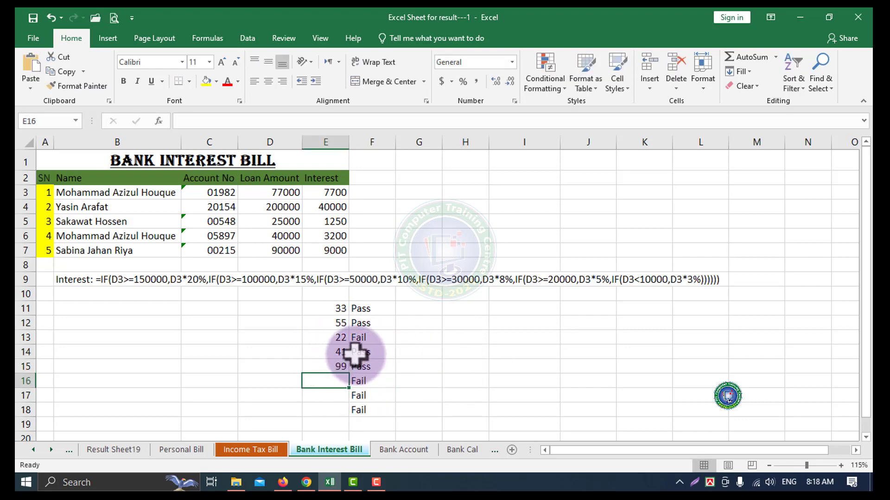
text(12)
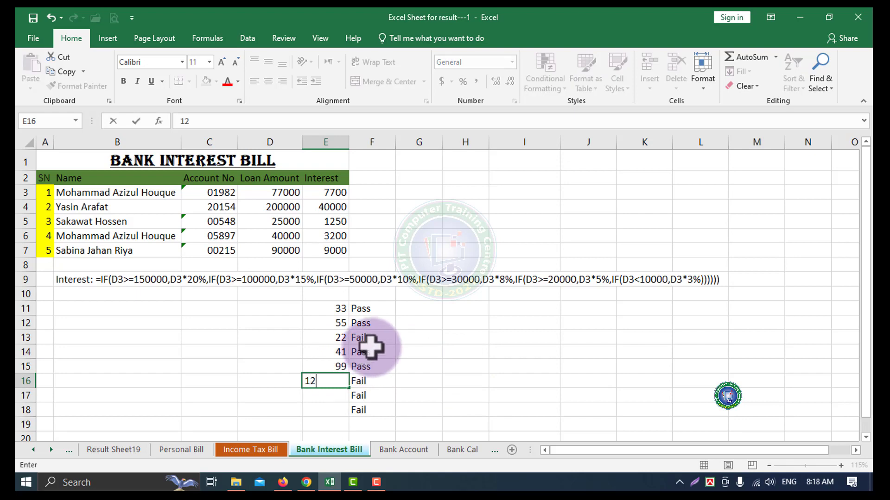
click(549, 354)
- Enter the marks 1 in E17 and 8 in E18
click(342, 393)
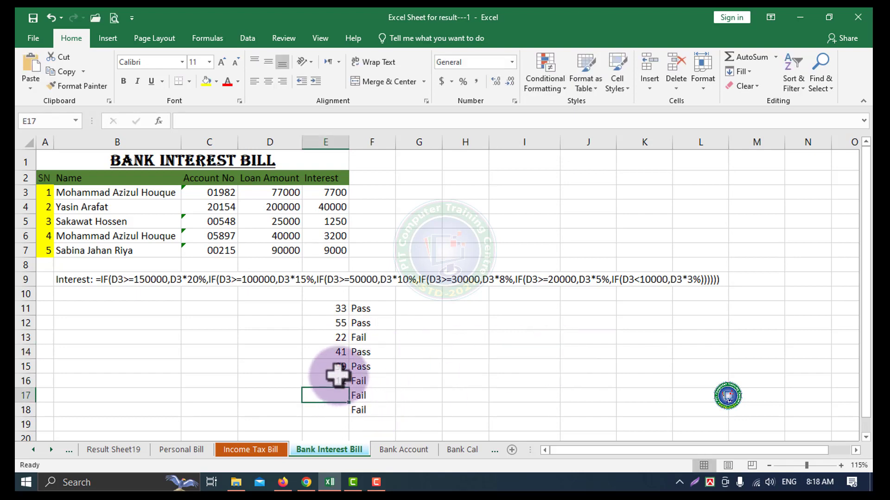
text(01)
click(588, 337)
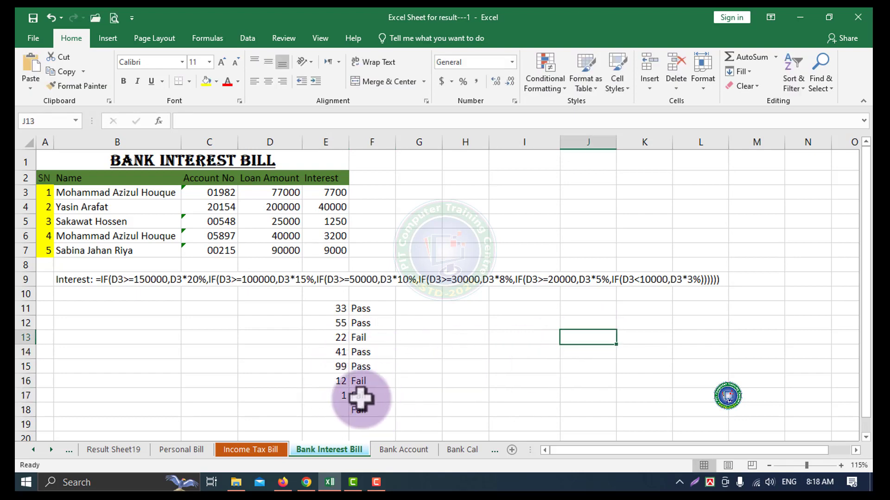
click(333, 410)
text(0)
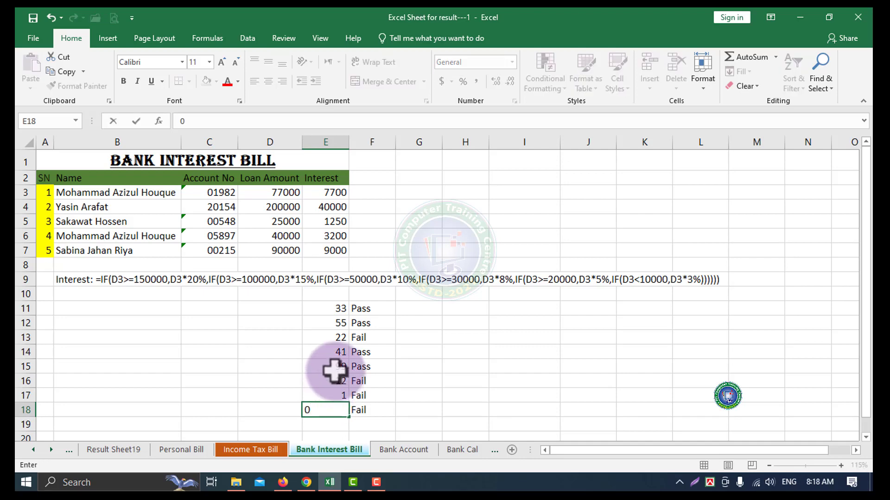
text(548)
click(517, 365)
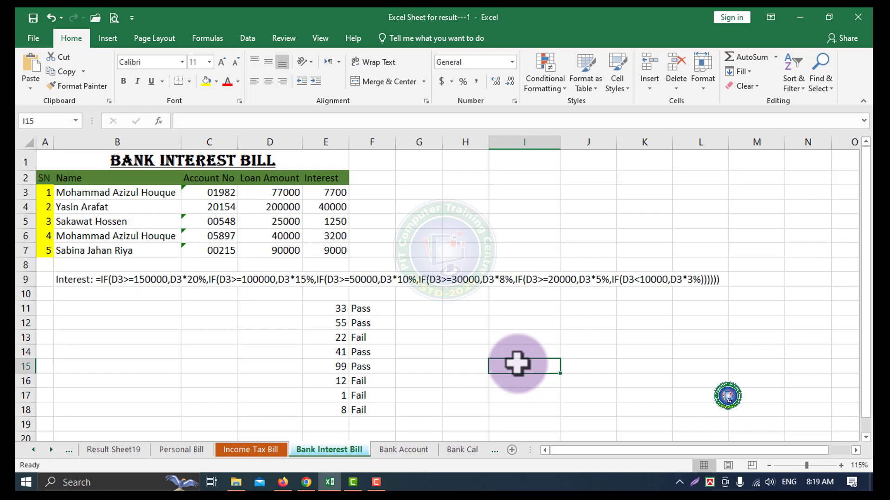
- Change the condition in the F11 pass/fail formula so it tests whether E11 is greater than 49
double_click(371, 312)
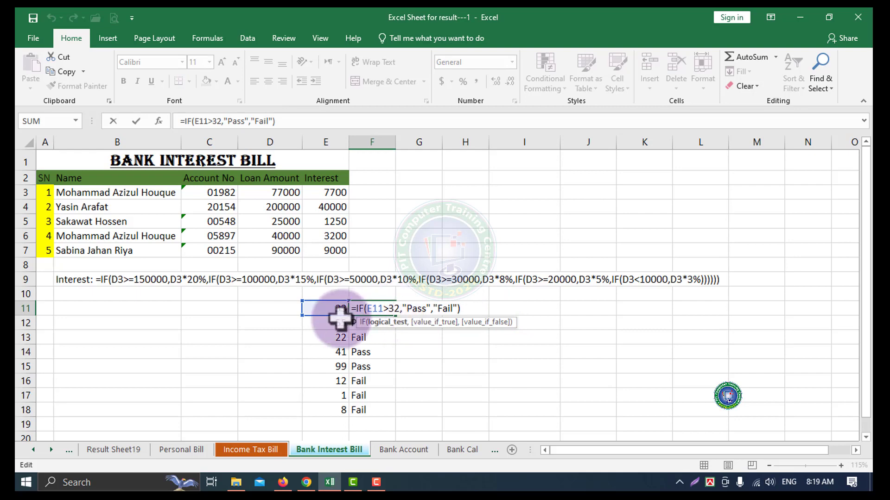
click(388, 308)
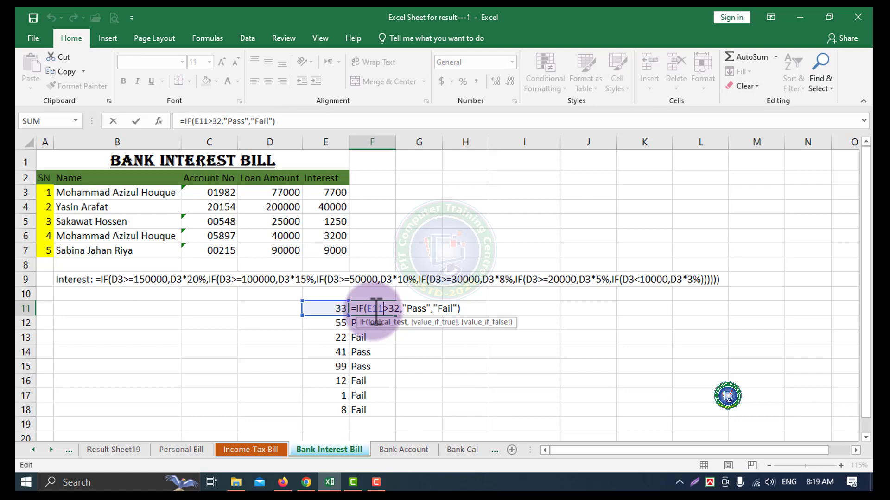
click(401, 309)
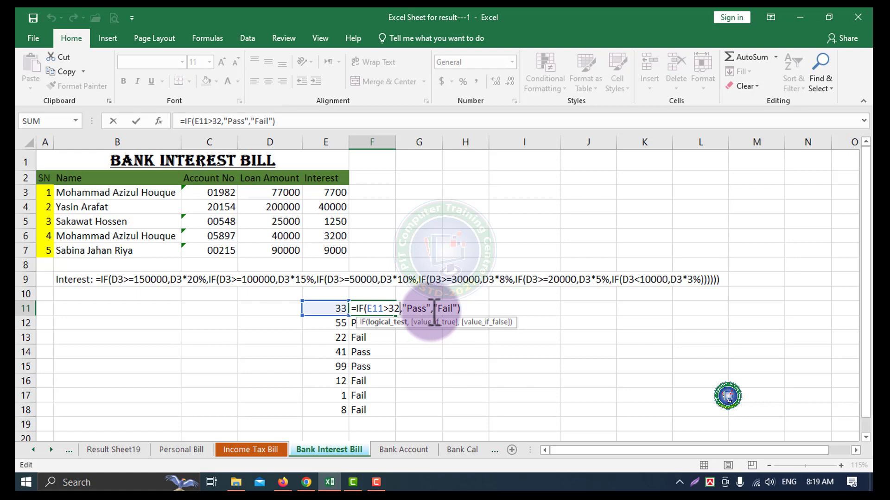
key(BackSpace)
key(BackSpace)
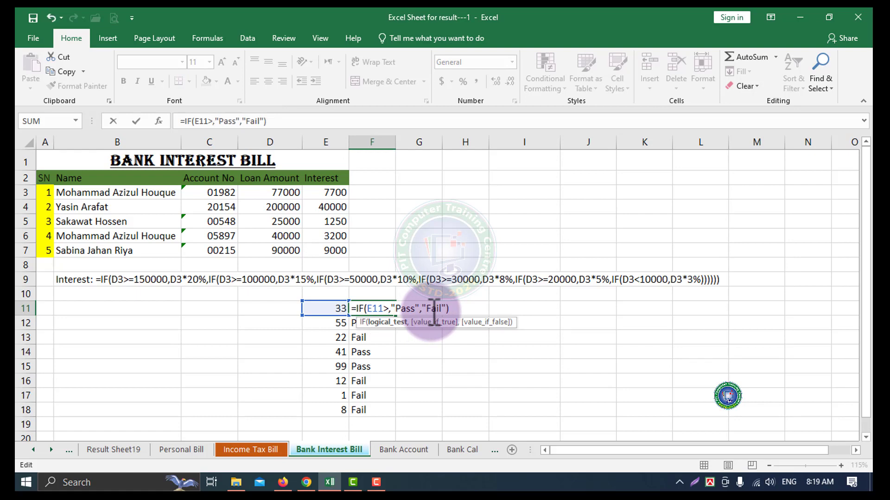
text(49)
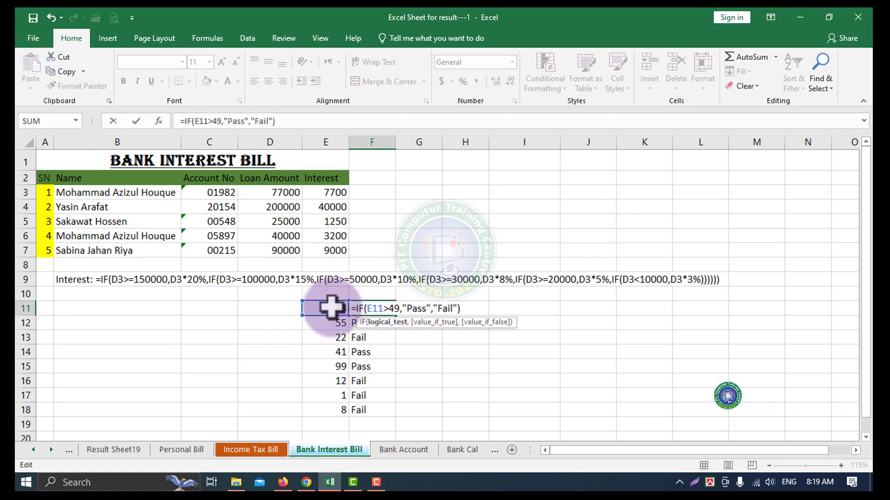
- Replace the "Pass" result in the F11 formula with the grade point 3.00
click(419, 308)
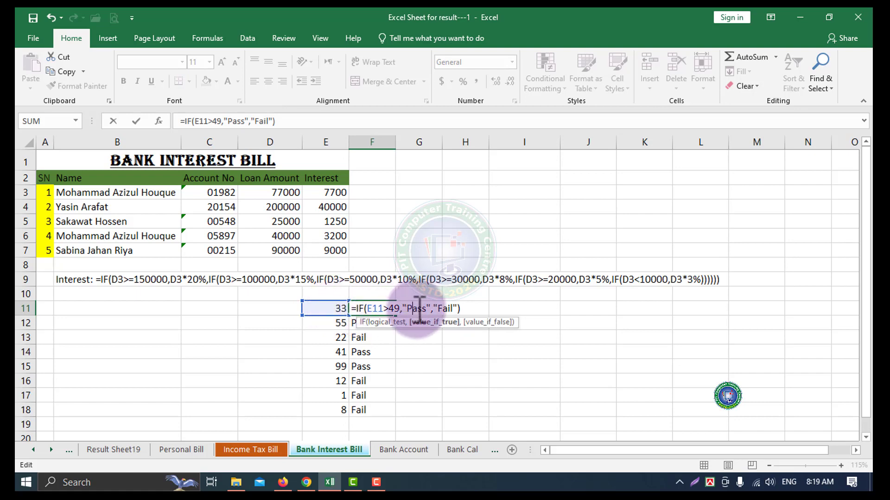
key(shift+Right)
key(shift+Right)
key(shift+Right)
key(shift+Right)
key(BackSpace)
key(BackSpace)
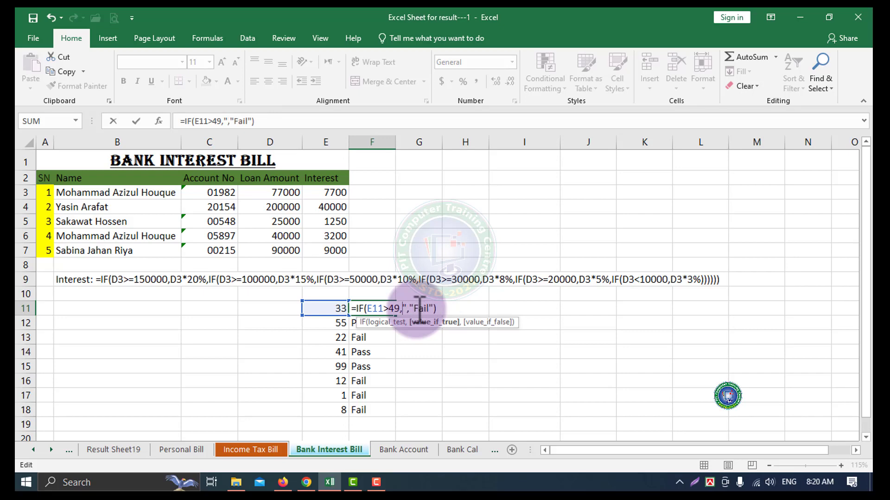
key(Delete)
text(3.00)
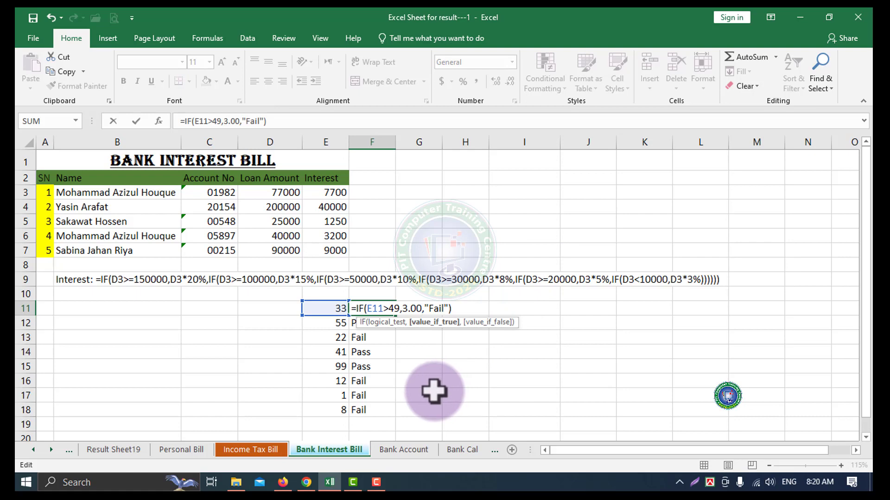
- Remove the "Fail" result and its separating comma from the F11 formula
click(450, 308)
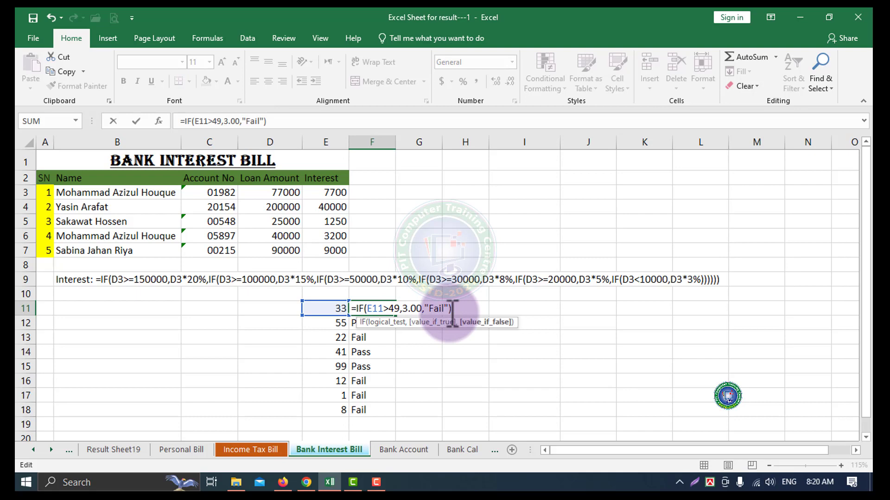
key(BackSpace)
key(BackSpace)
key(BackSpace)
key(BackSpace)
key(BackSpace)
key(BackSpace)
key(BackSpace)
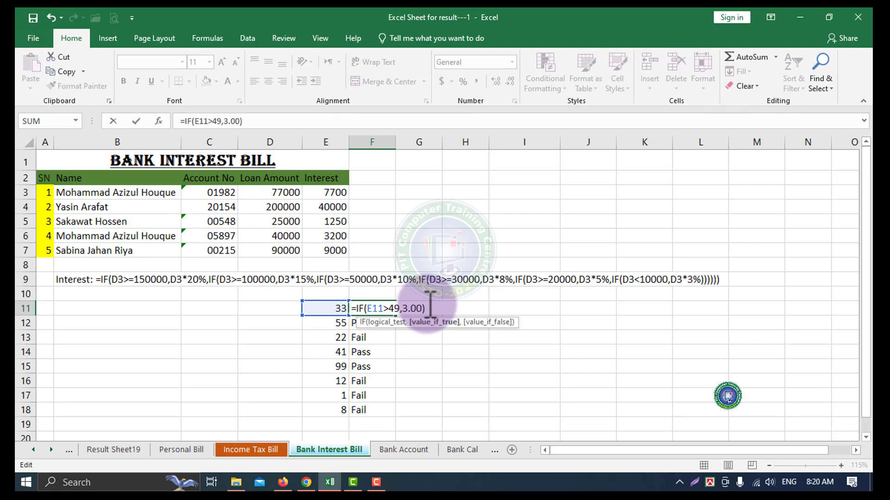
- Nest a second IF as the false value in F11, returning 2.00 when E11 is greater than 39
text(,)
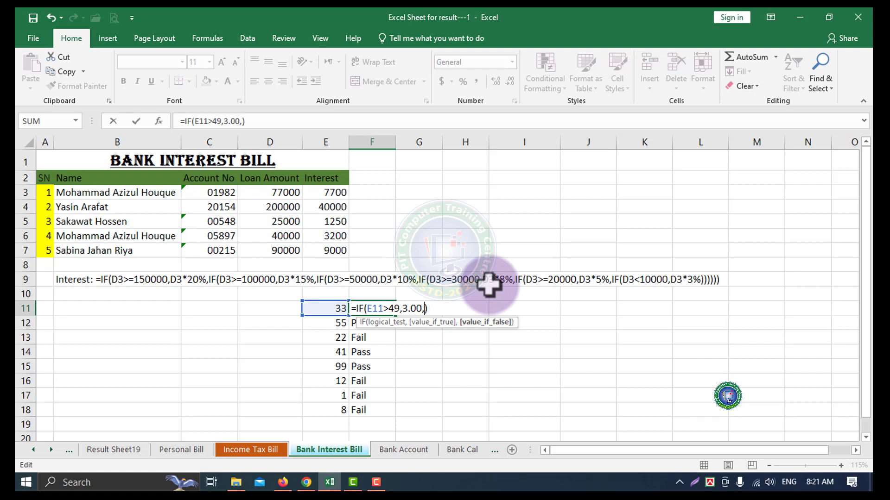
text(if)
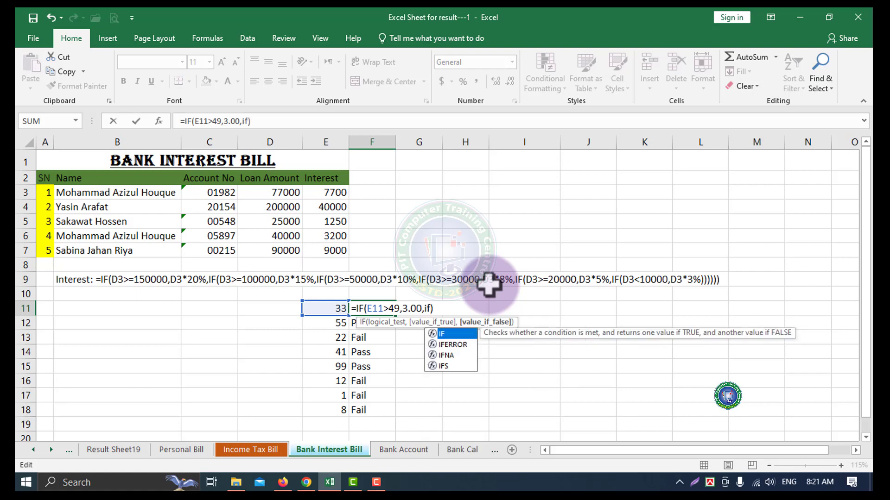
key(Tab)
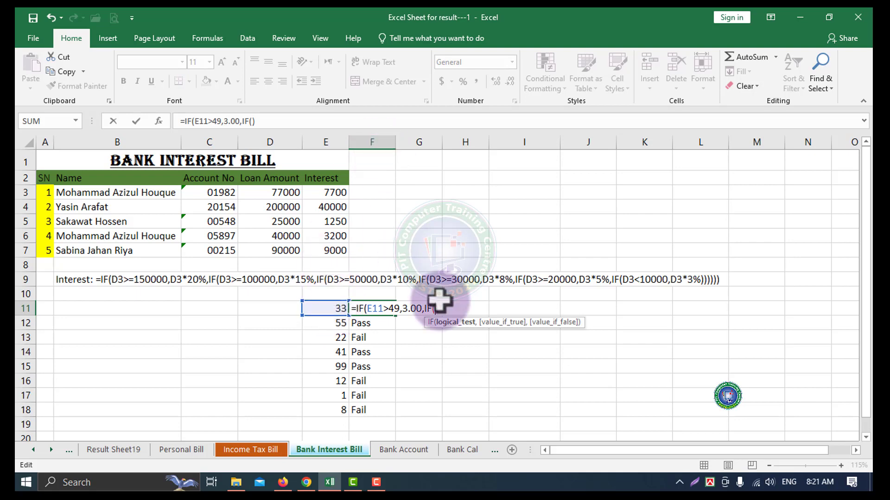
text(e)
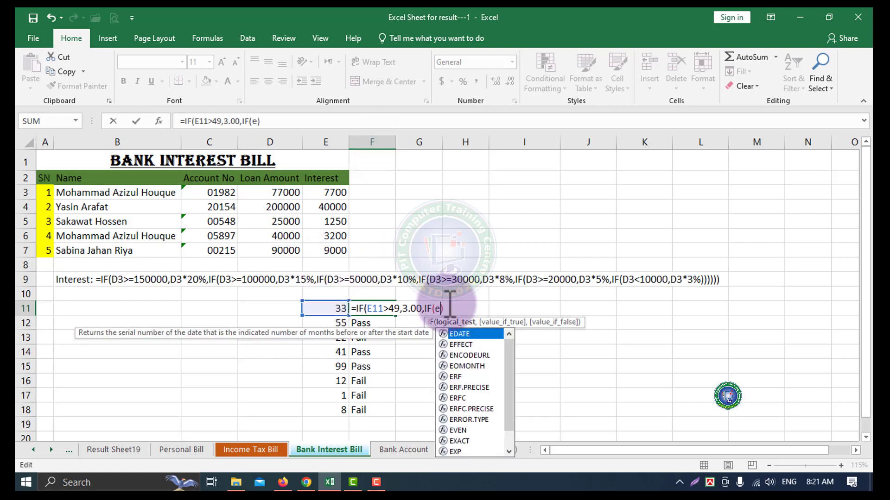
text(11)
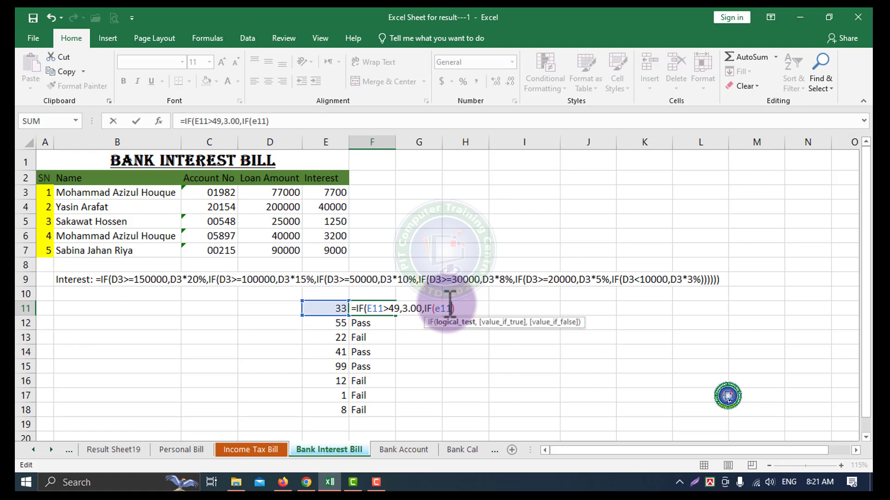
text(>)
text(39,)
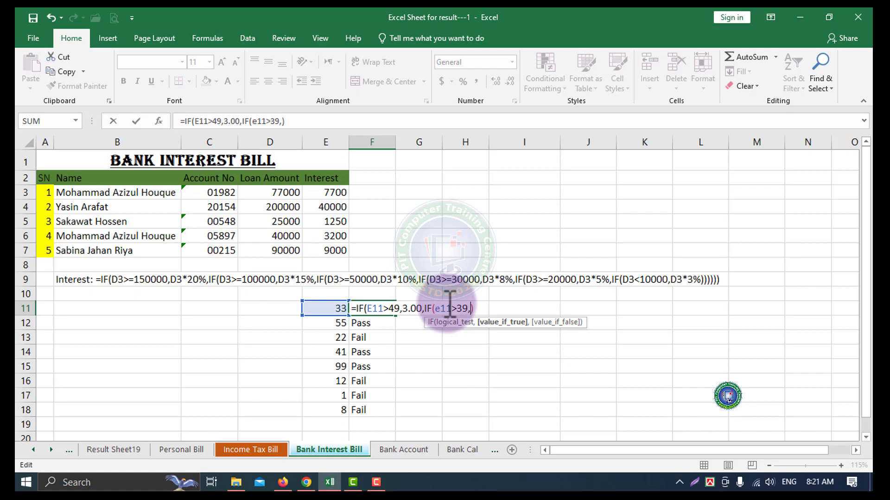
text(2.00,)
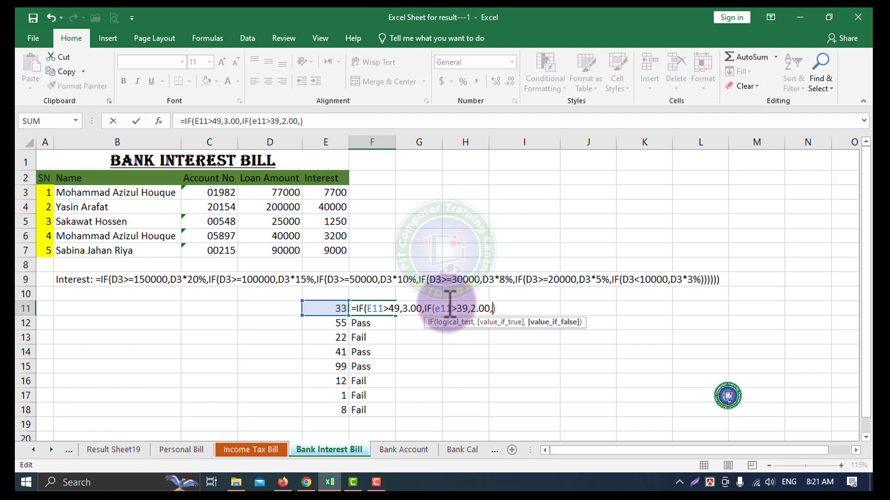
- Set the nested IF's false value to 0 and commit the F11 formula, accepting the proposed bracket correction
text(0)
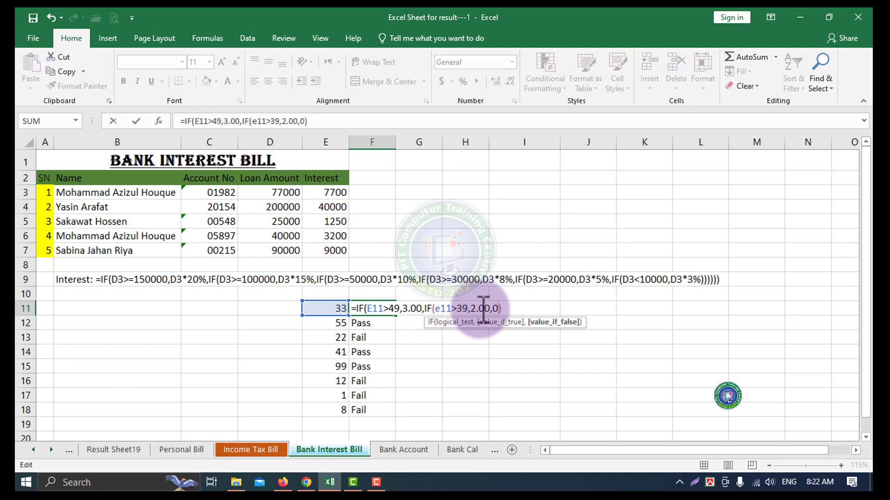
key(BackSpace)
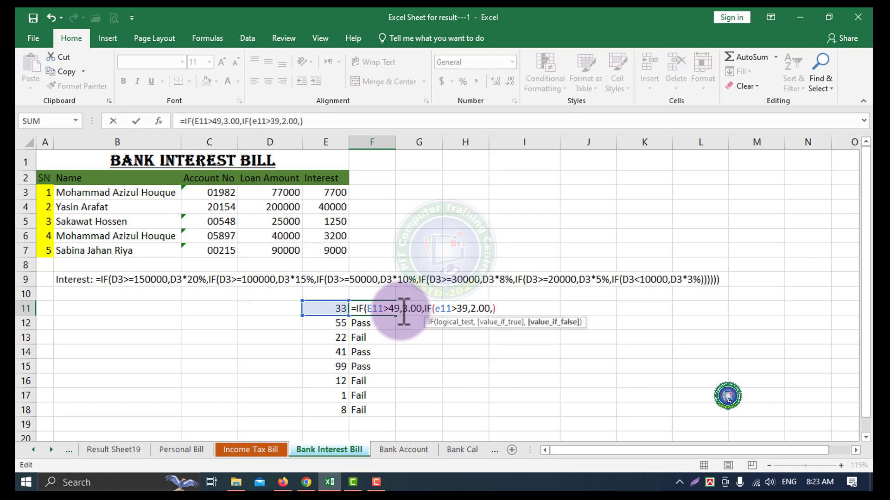
text(0)
key(Return)
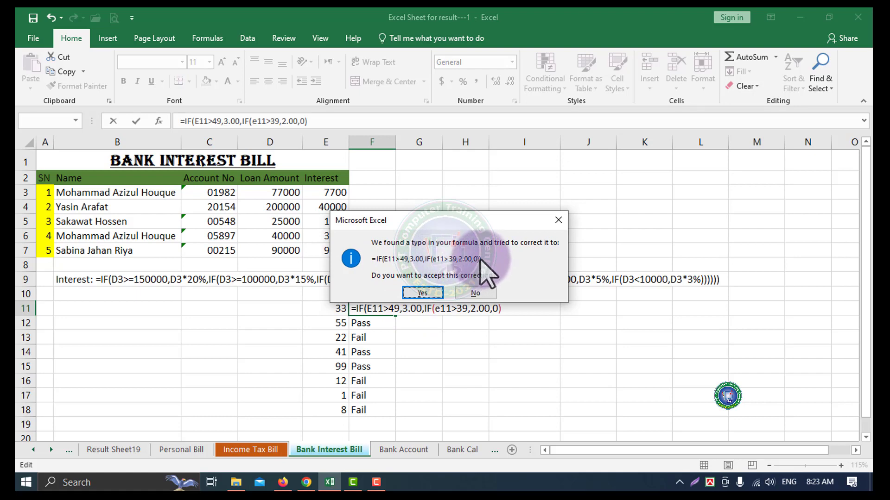
click(422, 293)
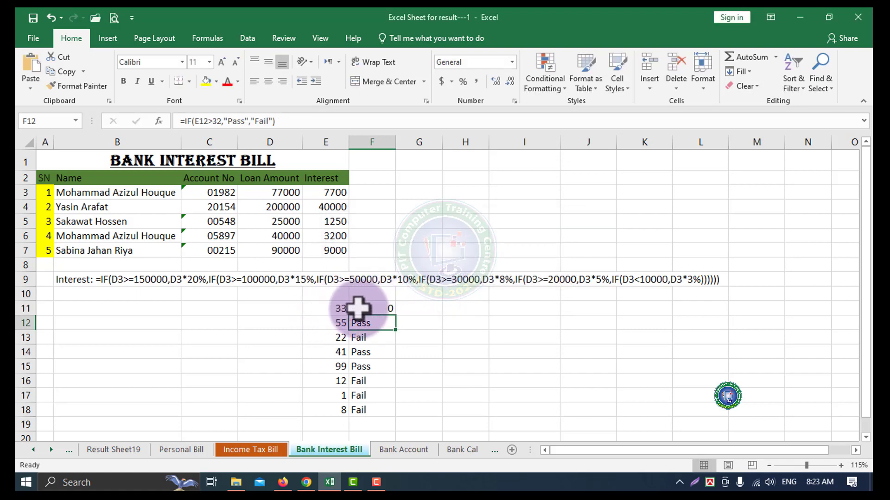
- Fill the nested grade-point formula from F11 down to F19
click(384, 309)
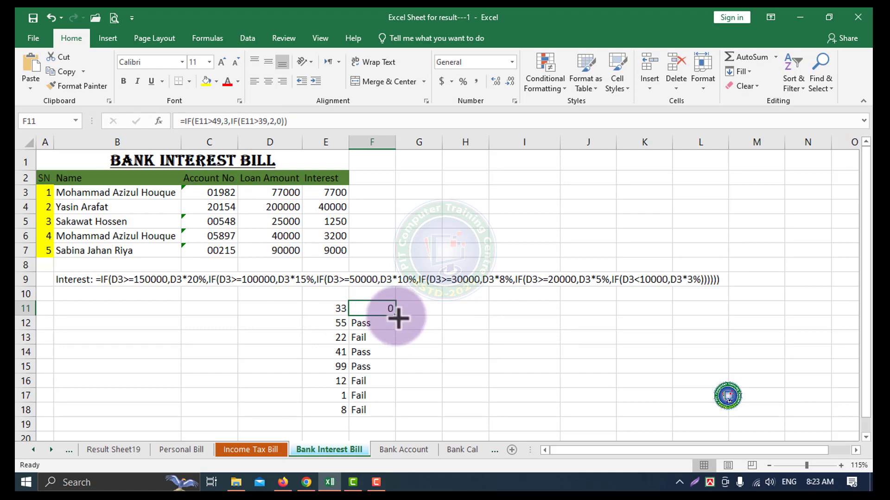
drag(395, 315, 383, 424)
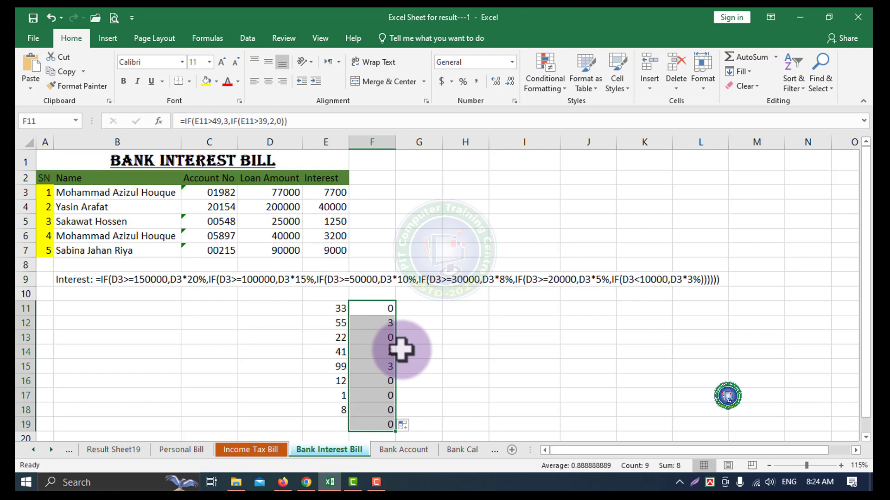
click(502, 321)
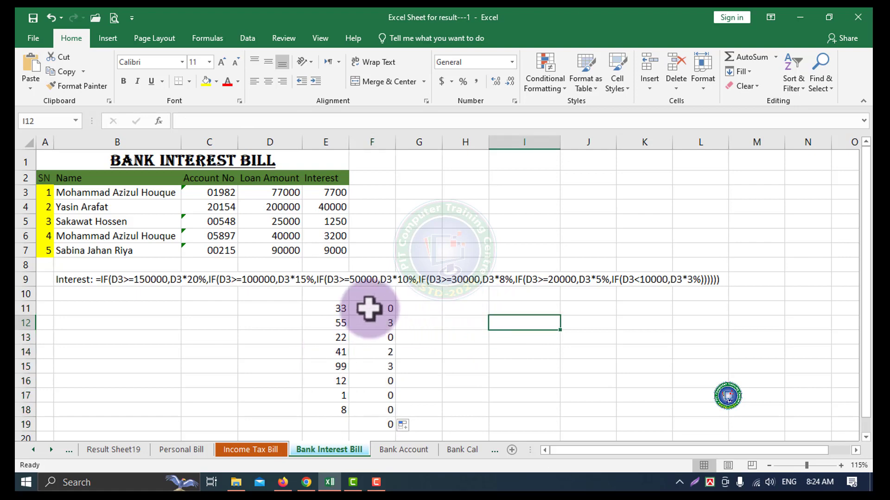
- Clear the formulas from cells F11 to F19
click(367, 308)
drag(367, 308, 378, 417)
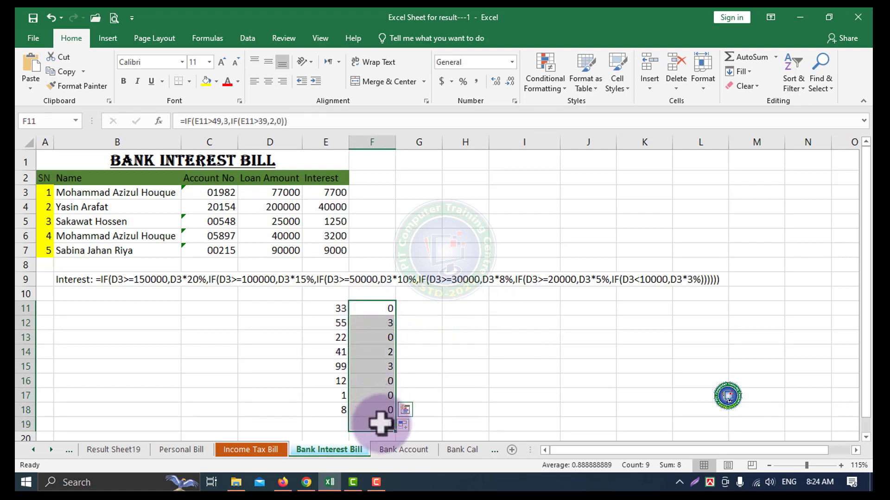
key(Delete)
click(419, 325)
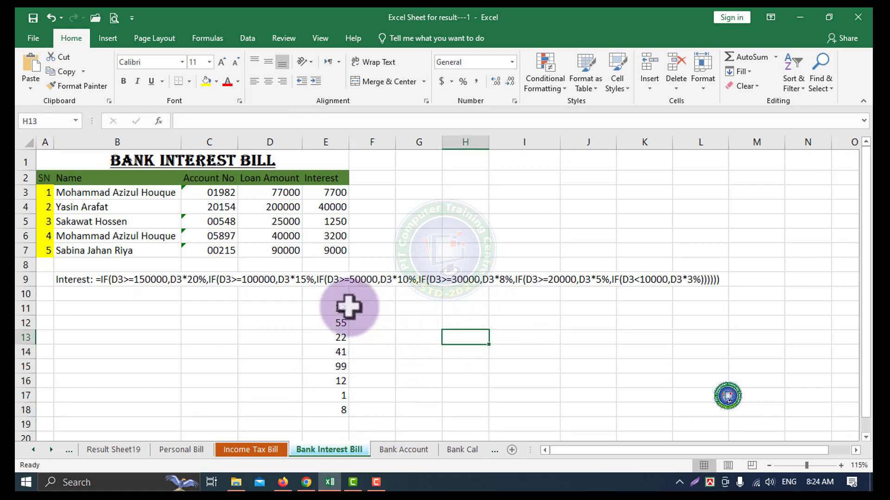
- Begin a new IF formula in F11 that tests whether E11 is greater than 80
click(357, 307)
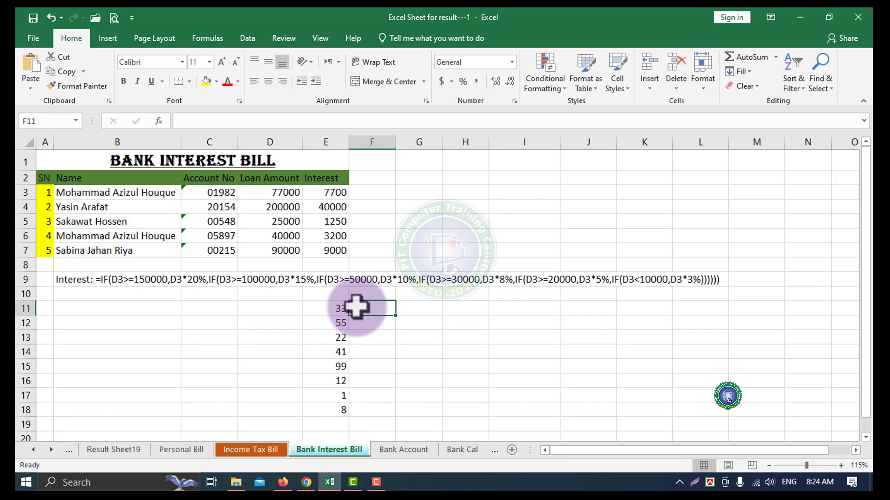
text(=IF()
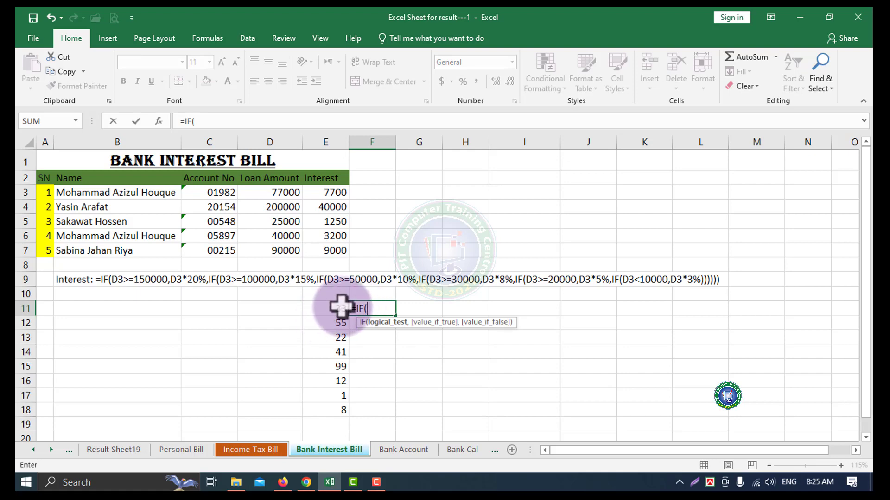
click(340, 307)
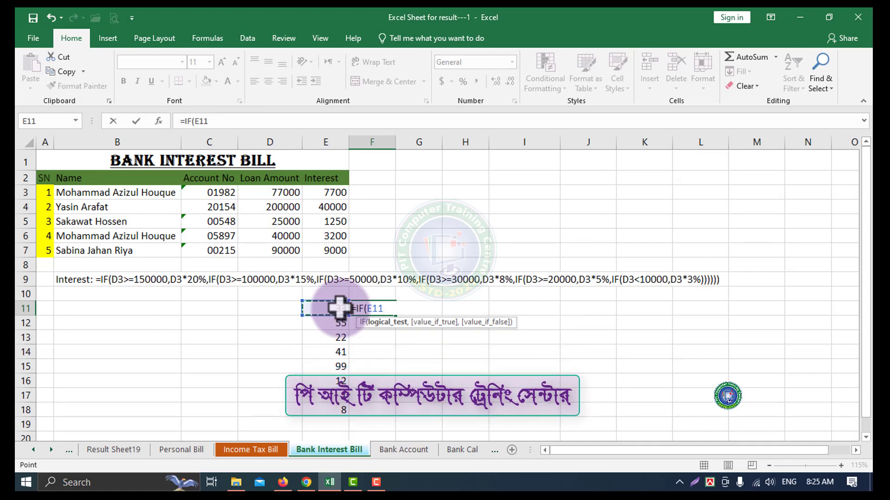
text(:)
key(BackSpace)
key(BackSpace)
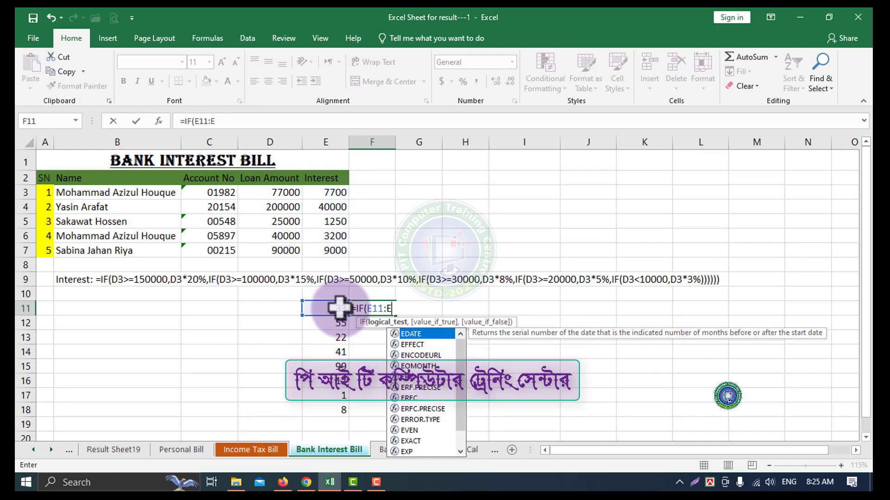
key(BackSpace)
key(BackSpace)
text(>)
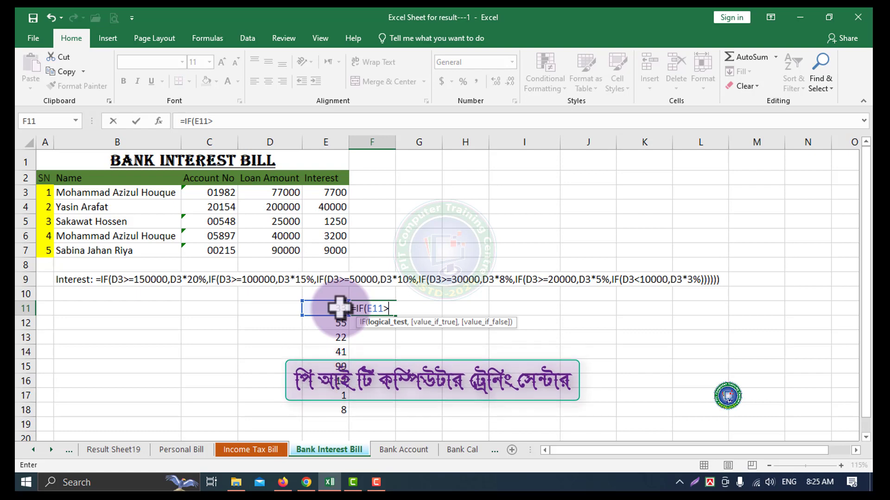
text(80)
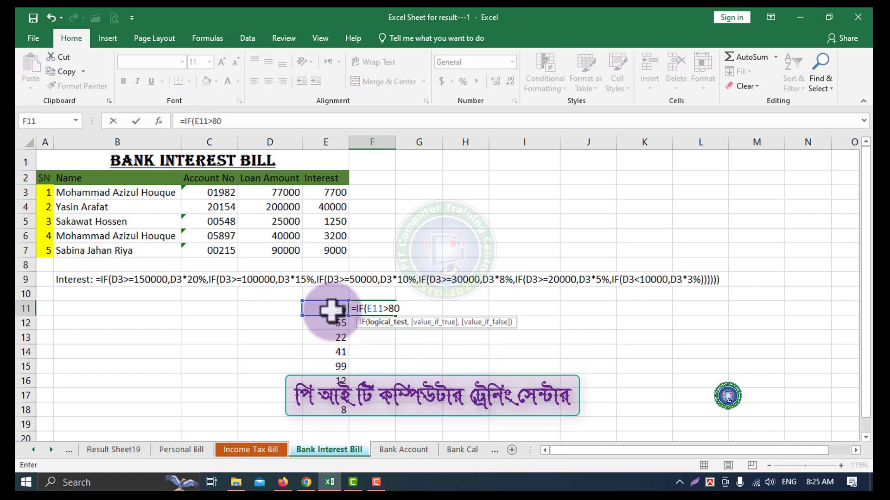
- Set the F11 formula's true value to 5.00 and nest a second IF returning 4.00 when E11 is greater than 69
text(,5.)
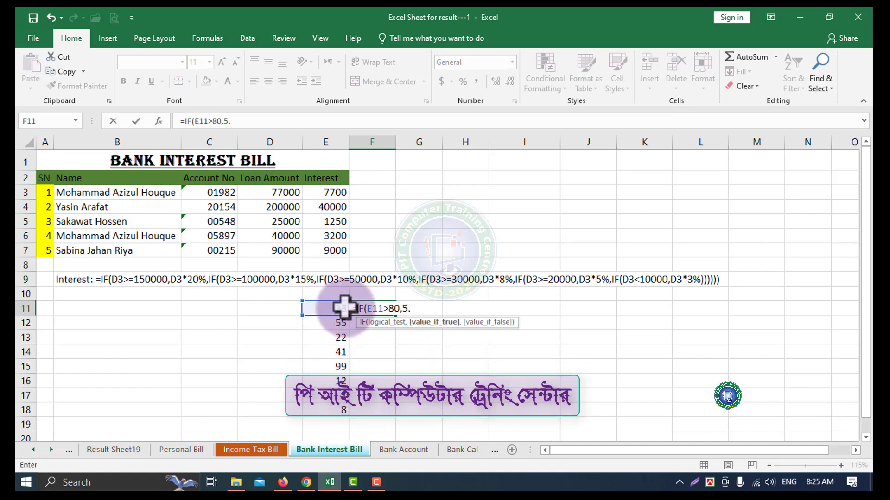
text(00,)
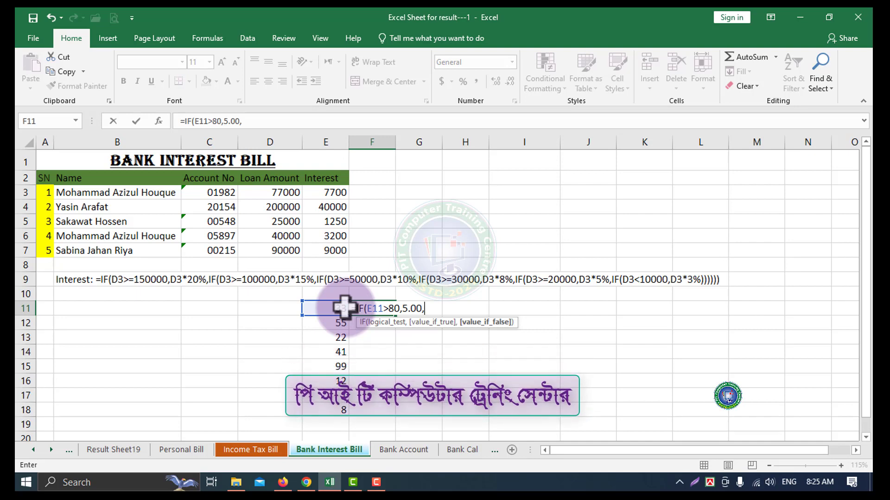
text(IF()
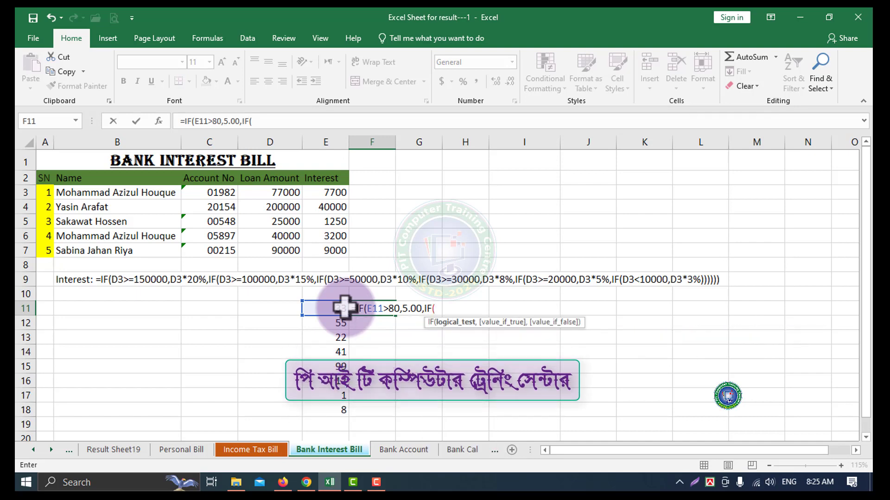
click(345, 307)
text(>)
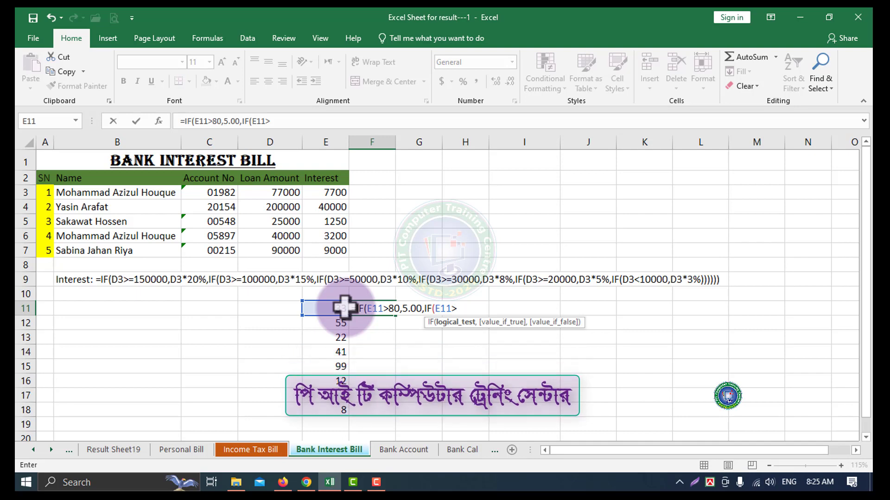
text(7)
key(BackSpace)
text(69,)
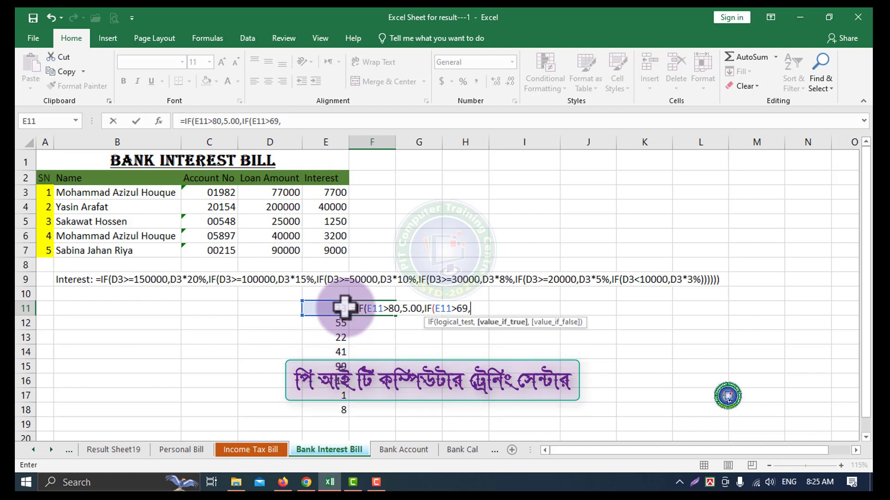
text(4)
text(.00)
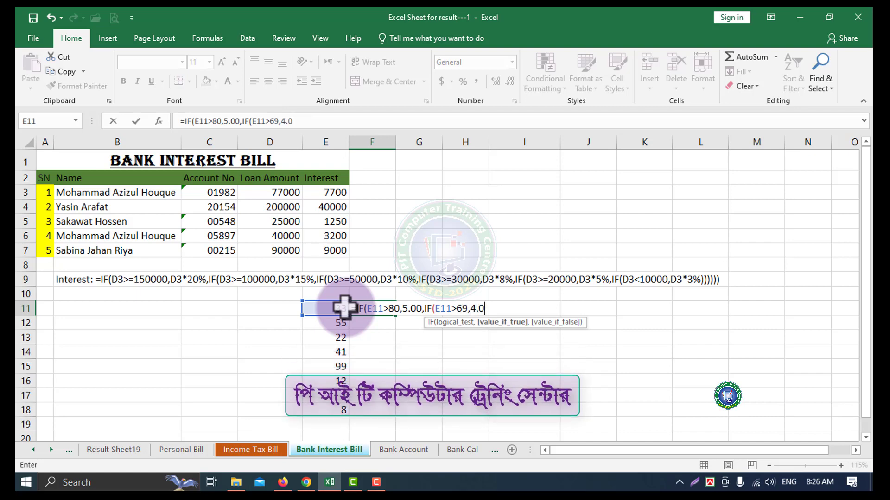
text(,)
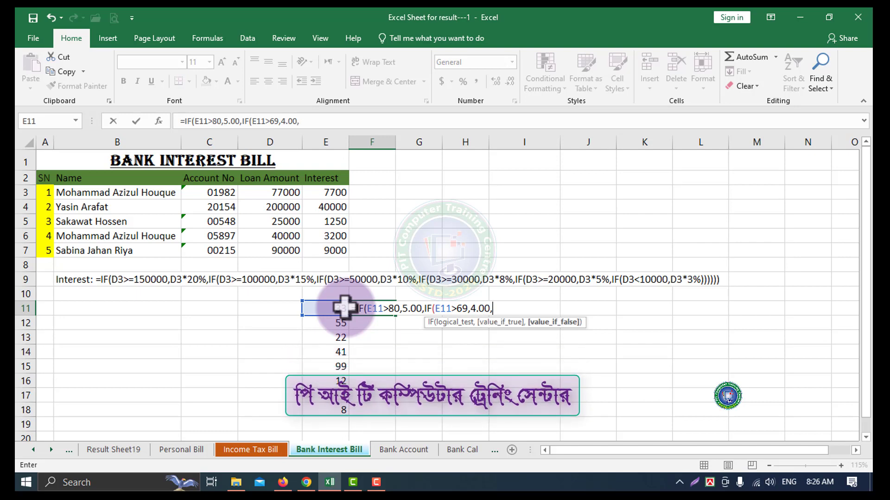
- Nest a third IF in the F11 formula that returns 3.50 when E11 is greater than 59
text(IF()
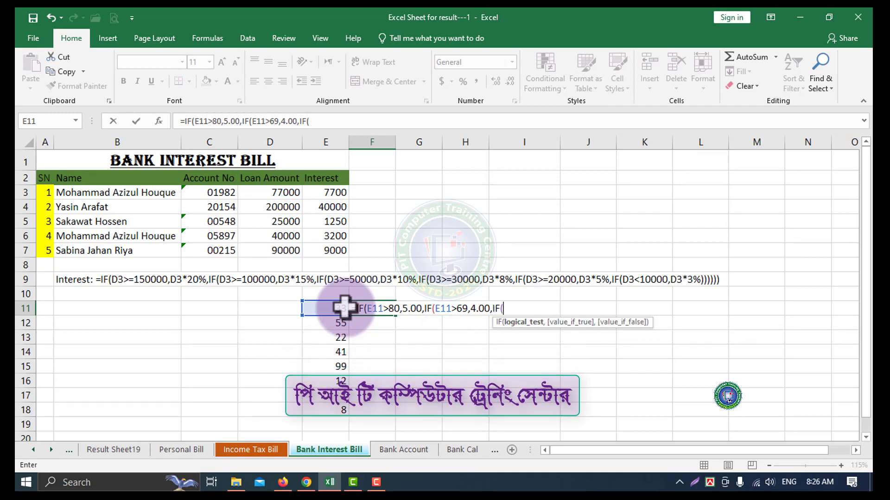
click(344, 308)
text(>)
text(59)
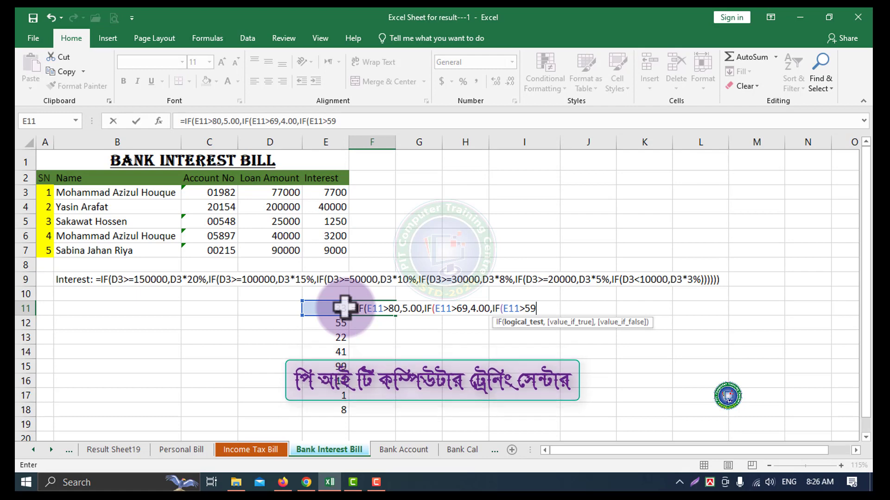
text(,)
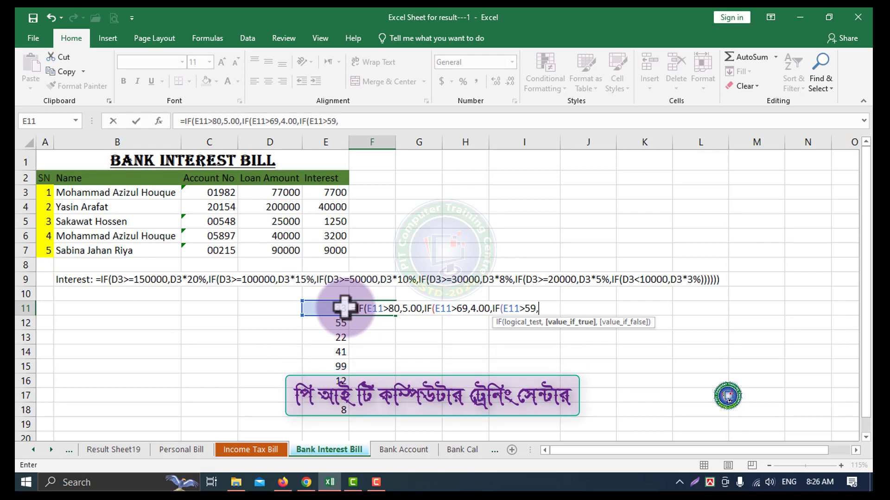
text(3.50)
text(,)
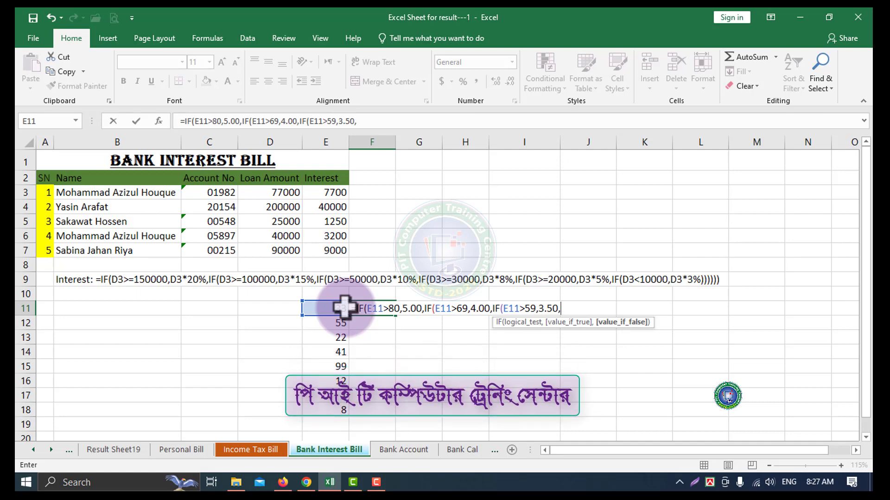
- Finish the F11 formula with a false value of 0 and three closing brackets, and fill it down to F18
text(0)
text())
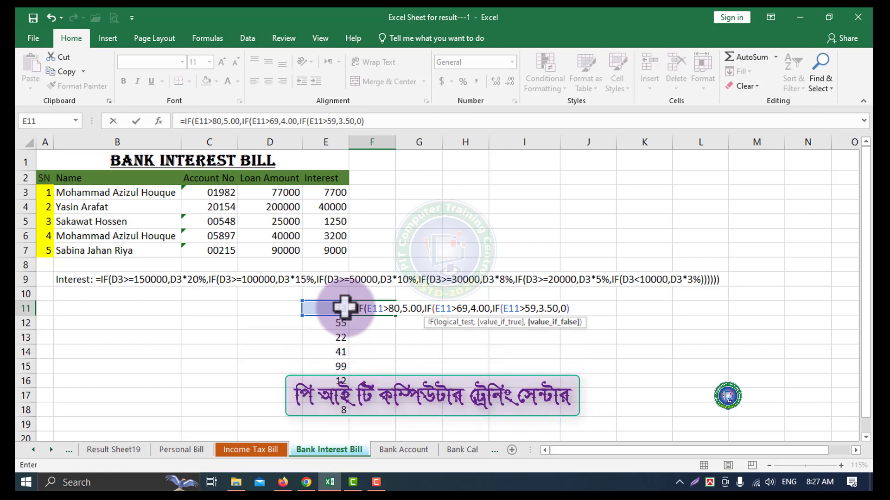
text())
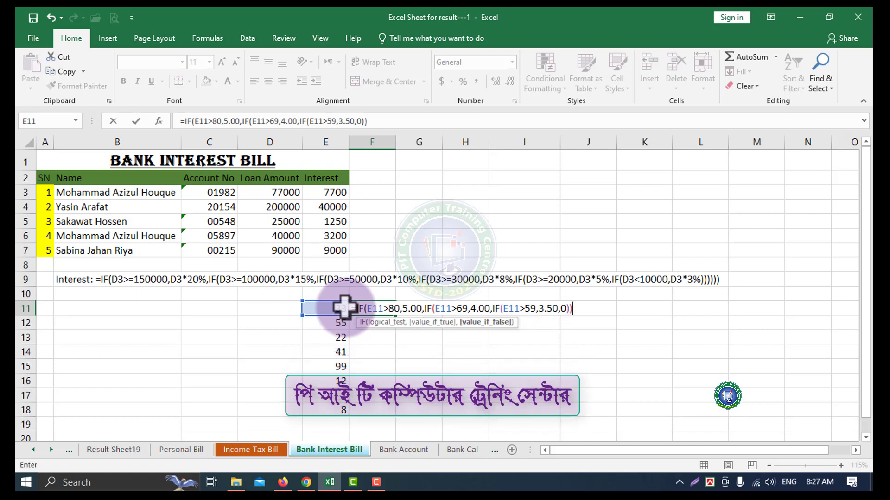
text())
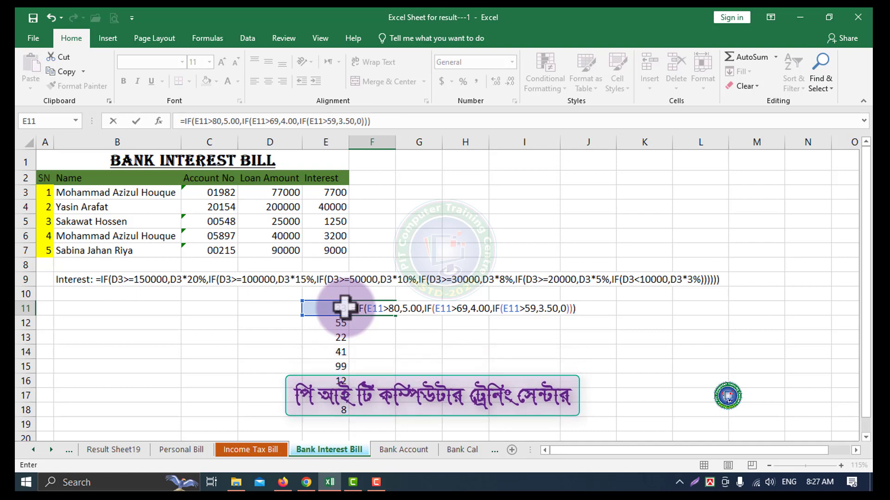
key(Return)
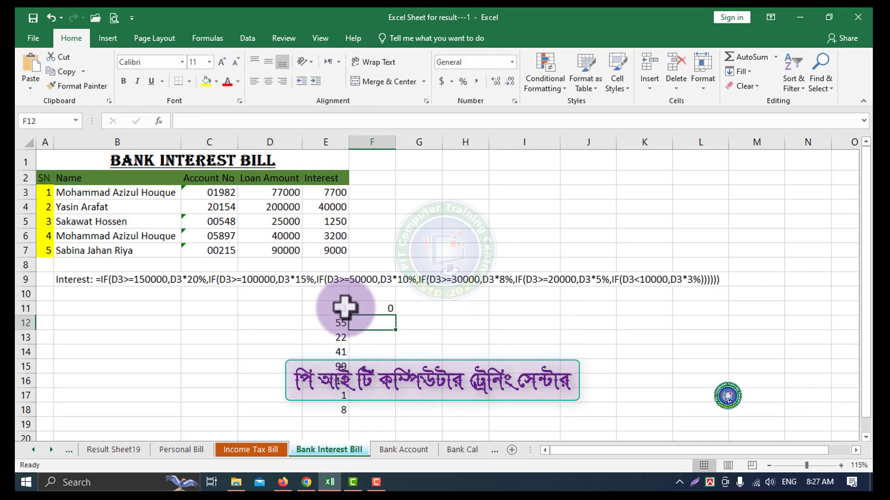
click(392, 310)
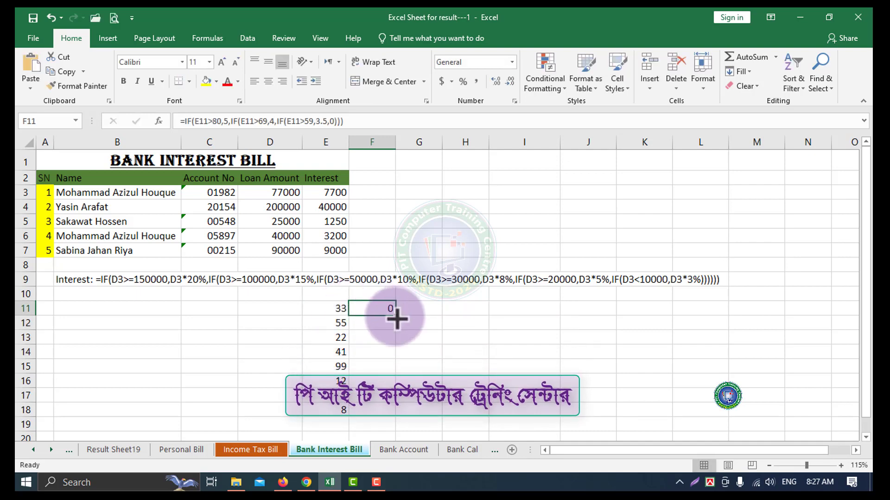
drag(395, 315, 391, 412)
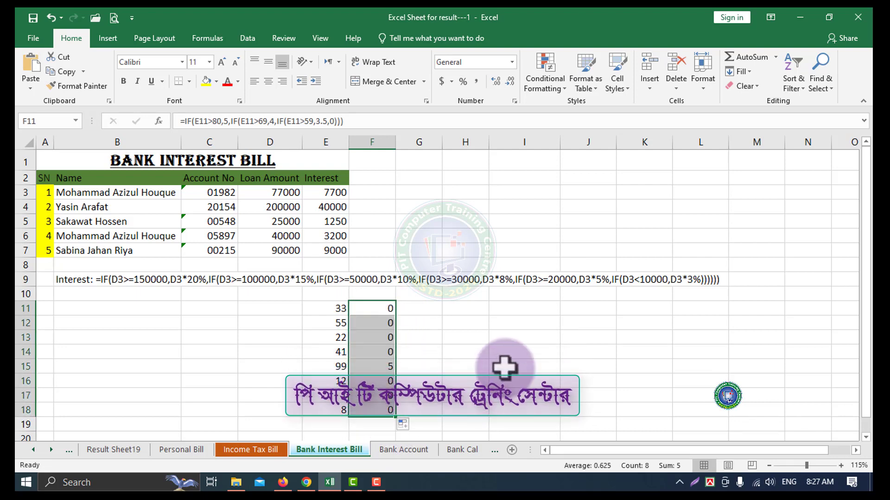
- Test the grade-point formulas by changing the marks in E11 to 68, E13 to 59 and E16 to 78
click(333, 308)
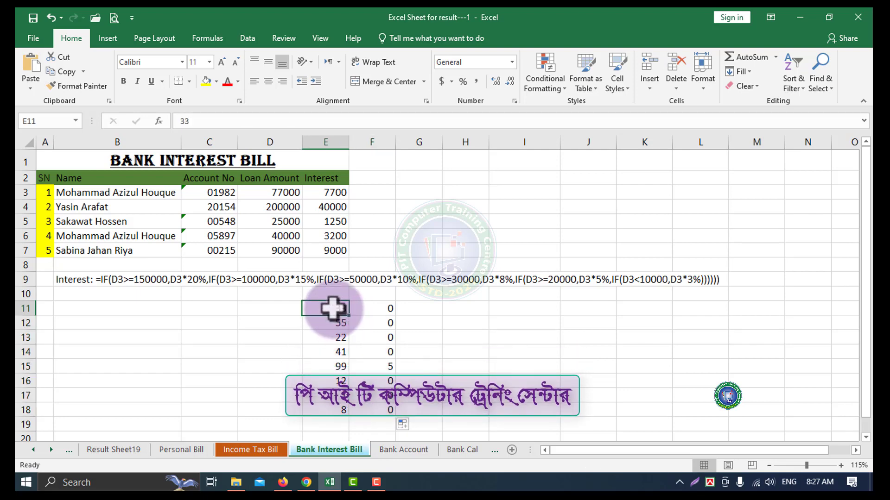
text(68)
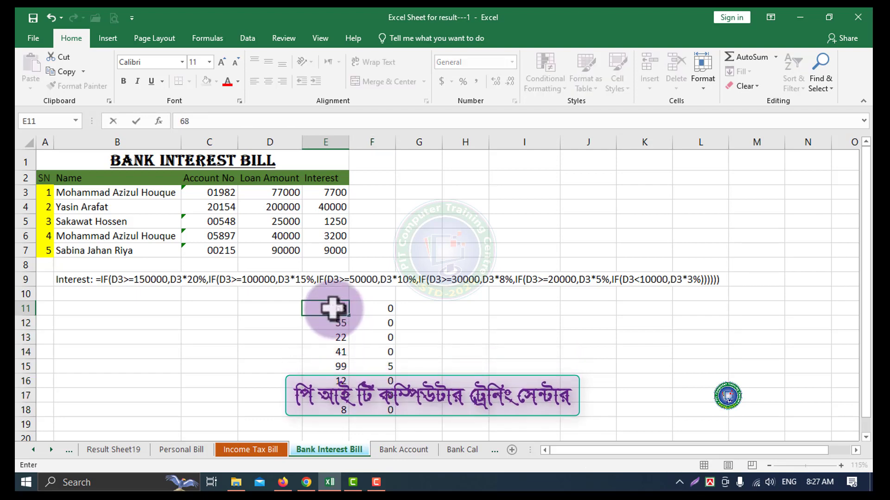
click(211, 380)
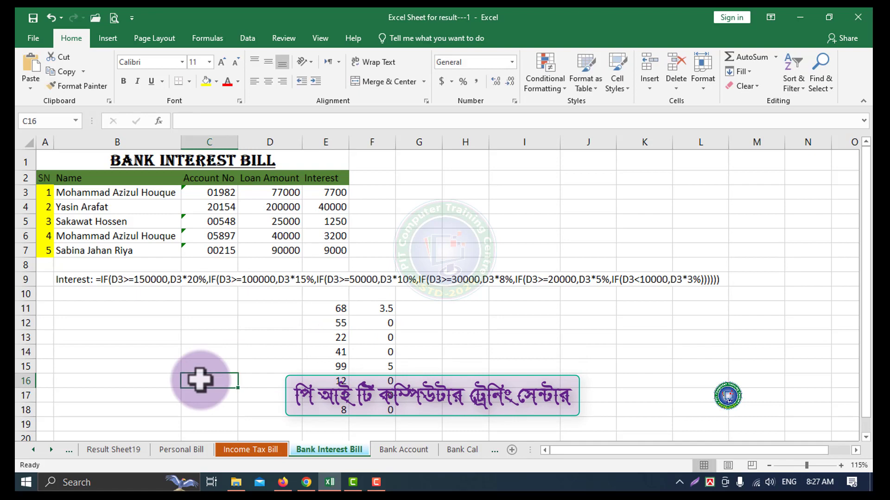
click(340, 341)
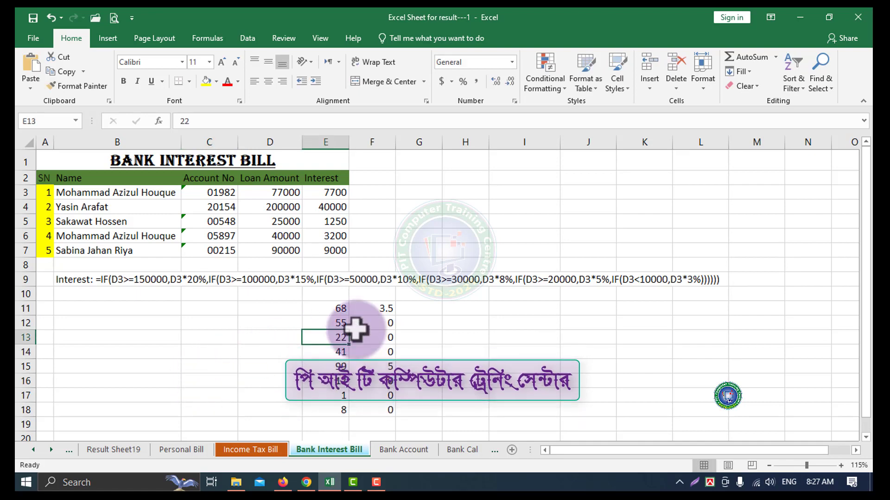
text(59)
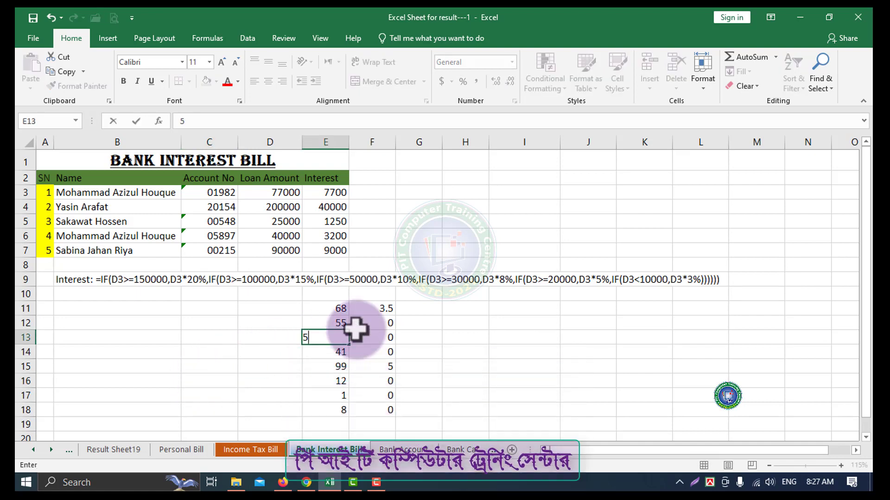
click(224, 351)
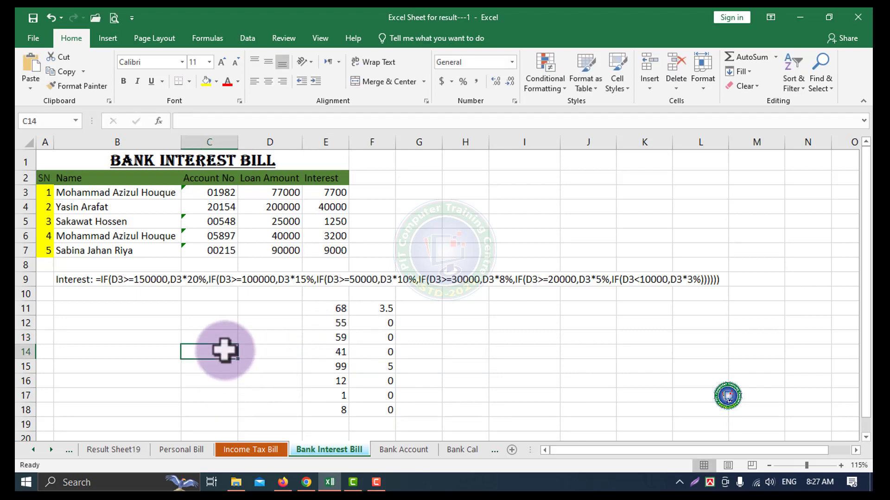
click(343, 380)
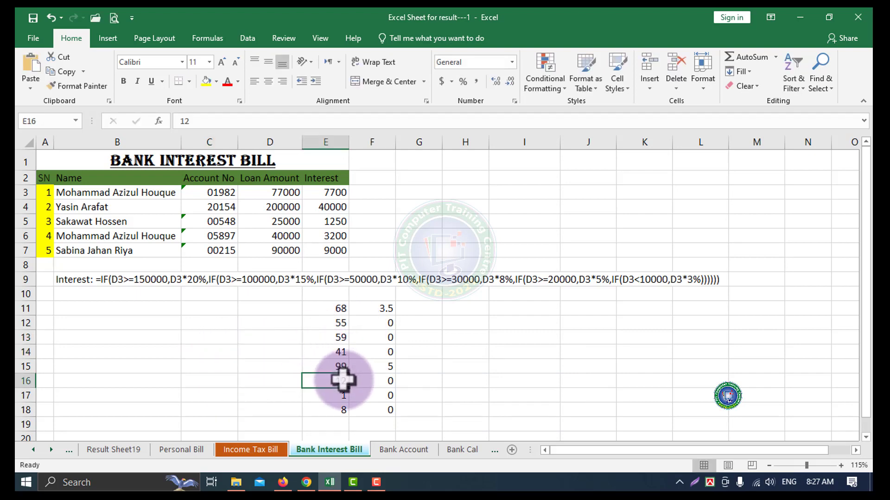
text(78)
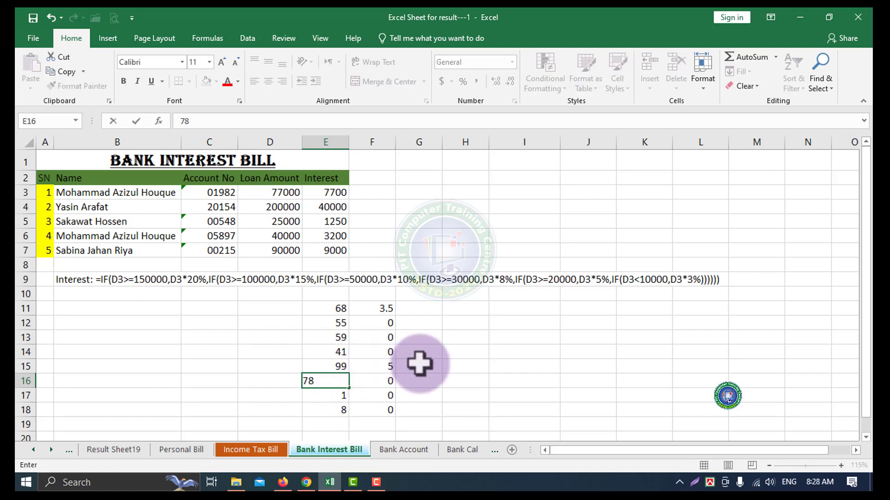
click(498, 357)
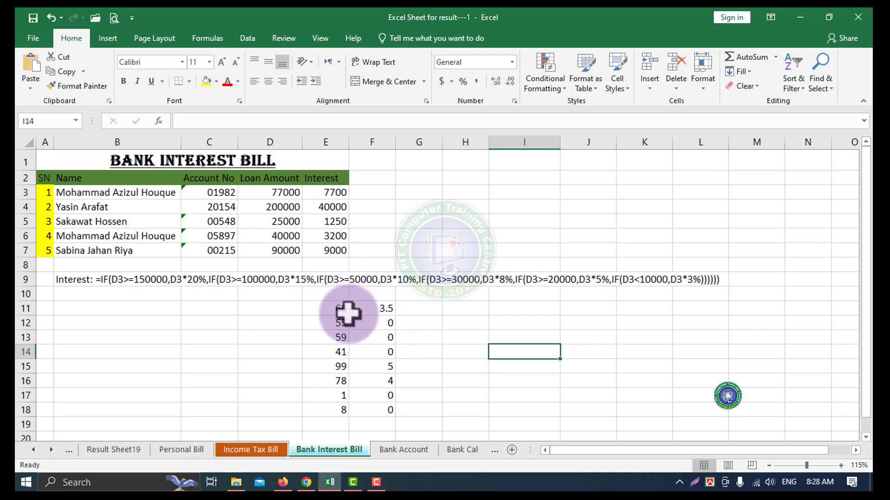
- Clear the example marks and grade-point formulas from the range E11 to G18
mouse_move(376, 483)
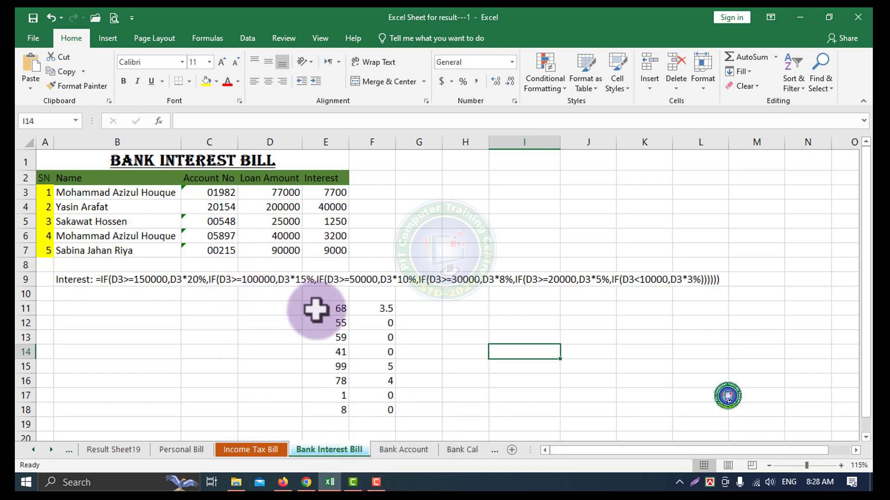
drag(320, 308, 427, 412)
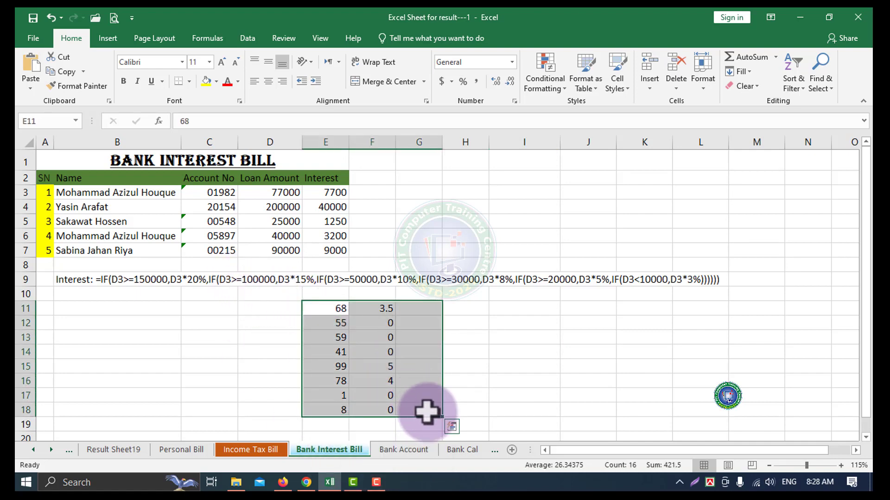
key(Delete)
click(586, 164)
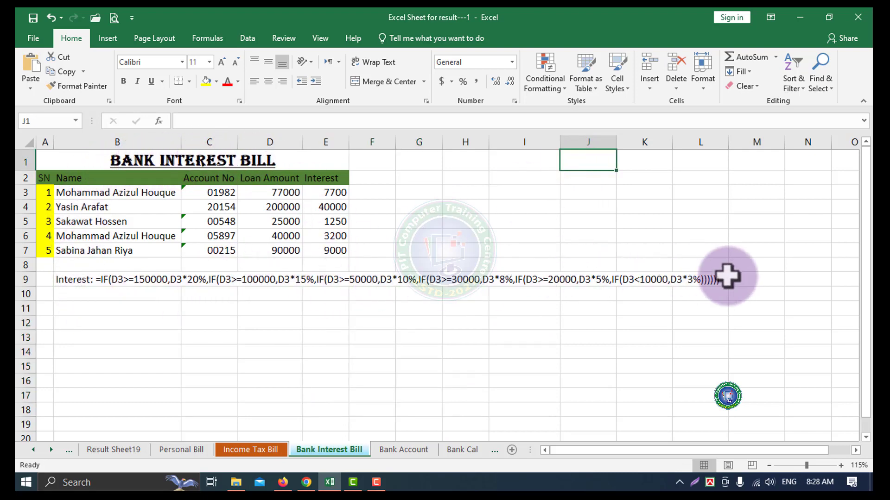
- Clear the existing Interest formulas from cells E3 to E7
click(334, 191)
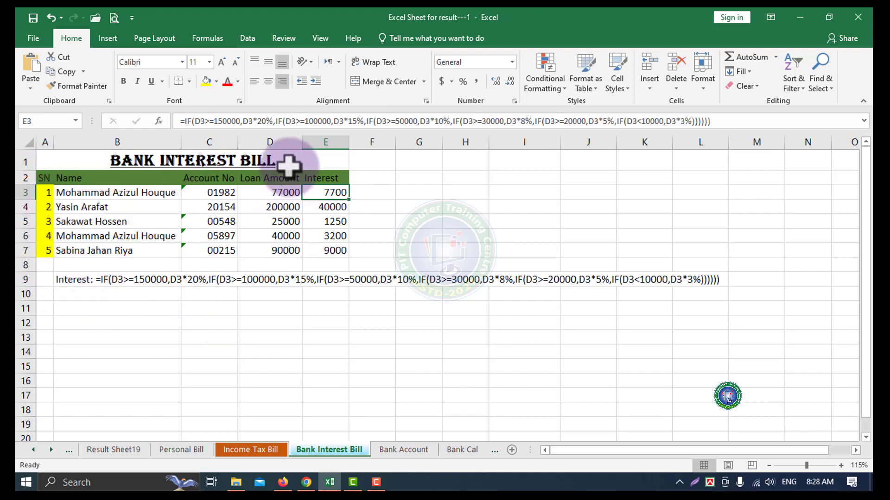
drag(331, 191, 334, 255)
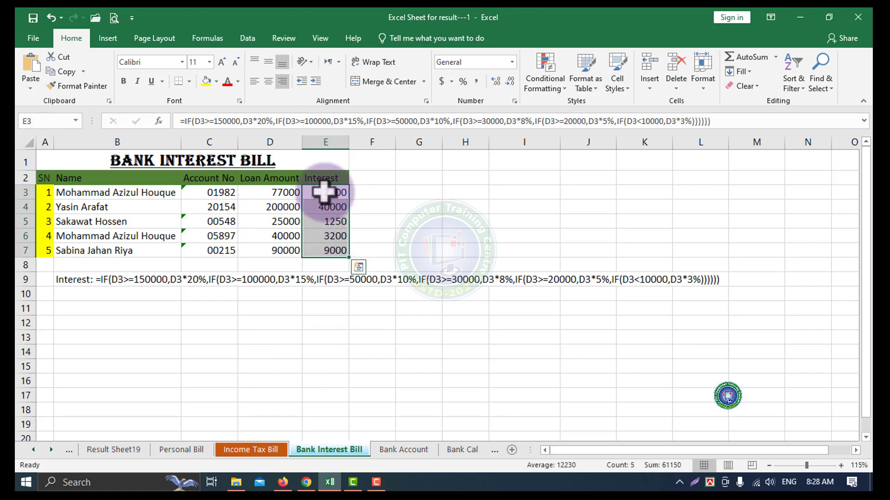
key(Delete)
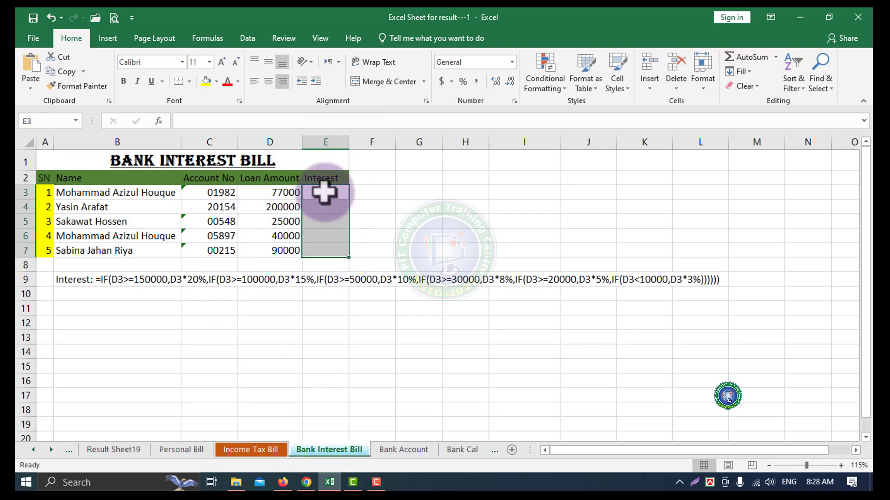
click(376, 191)
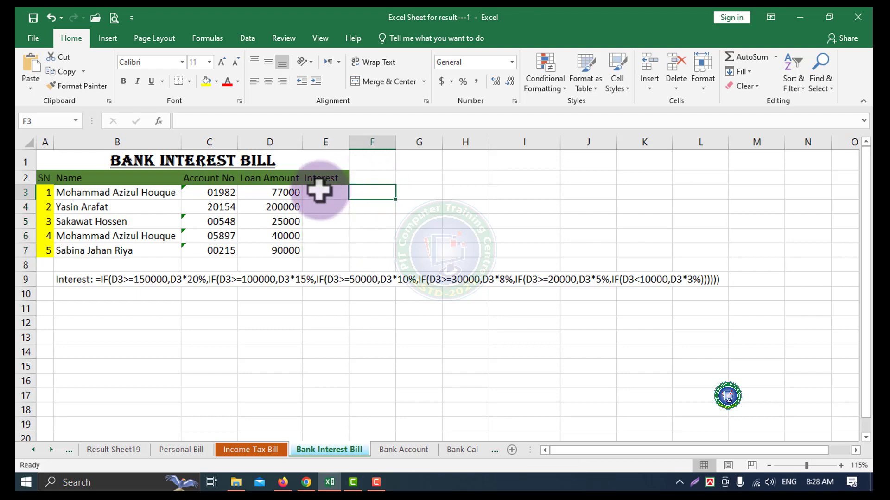
- Start a nested IF formula in E3 that returns D3*5% when the loan amount in D3 is >=500000
click(319, 191)
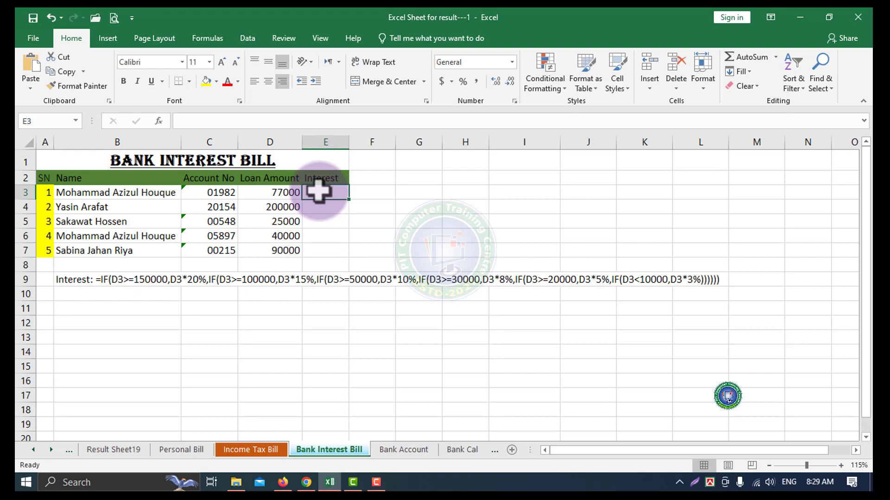
text(=IF()
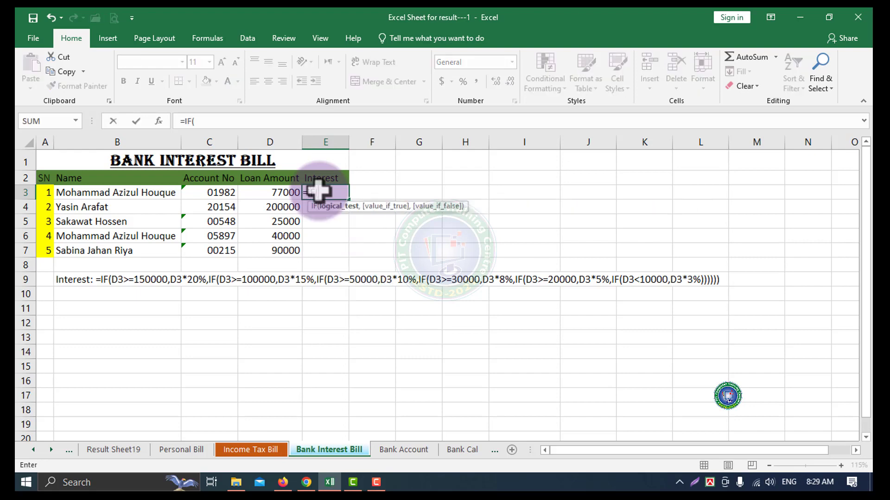
click(277, 193)
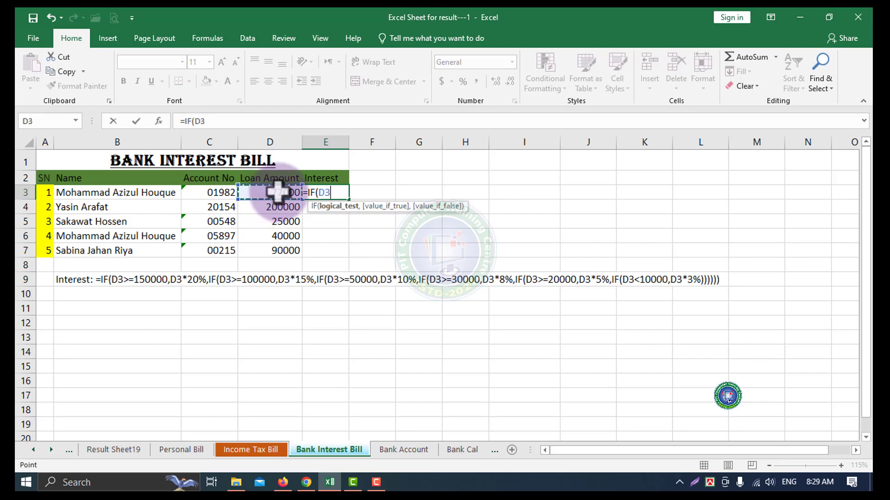
text(>=50000)
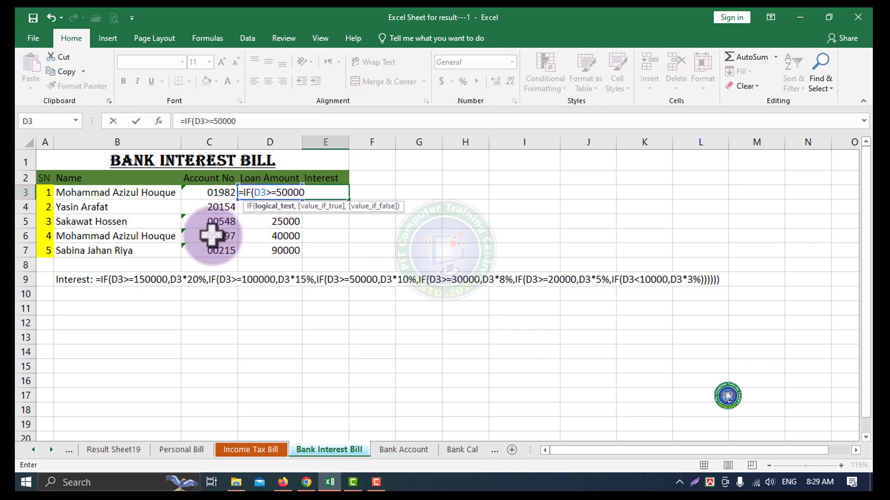
text(0)
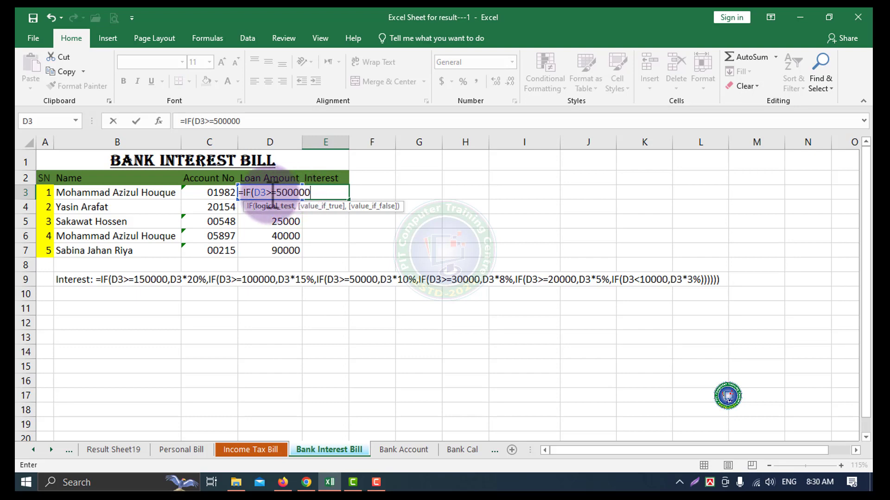
text(,)
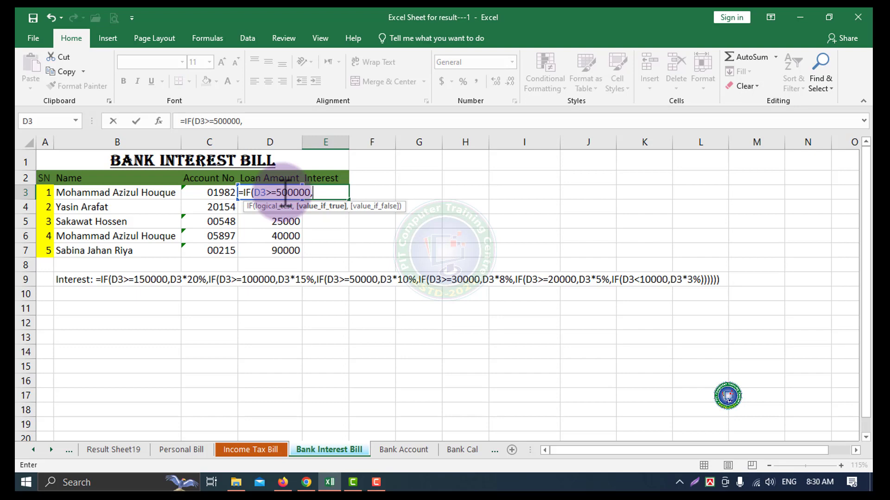
text(d)
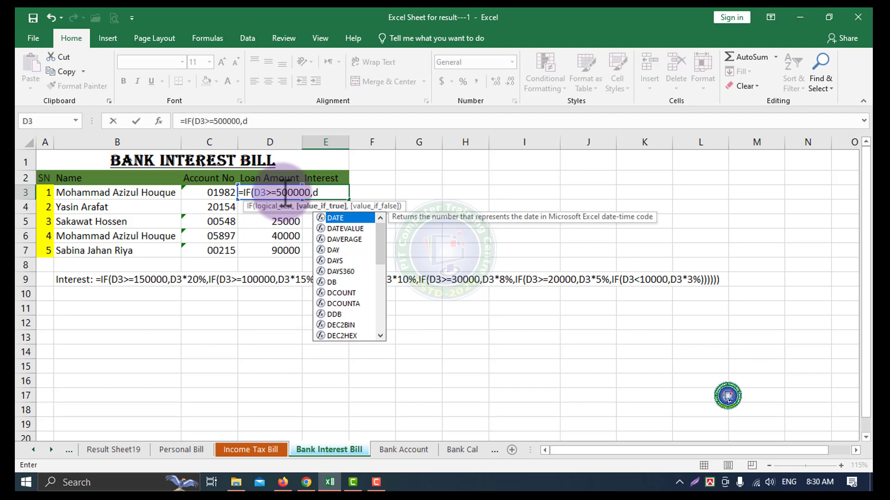
text(3)
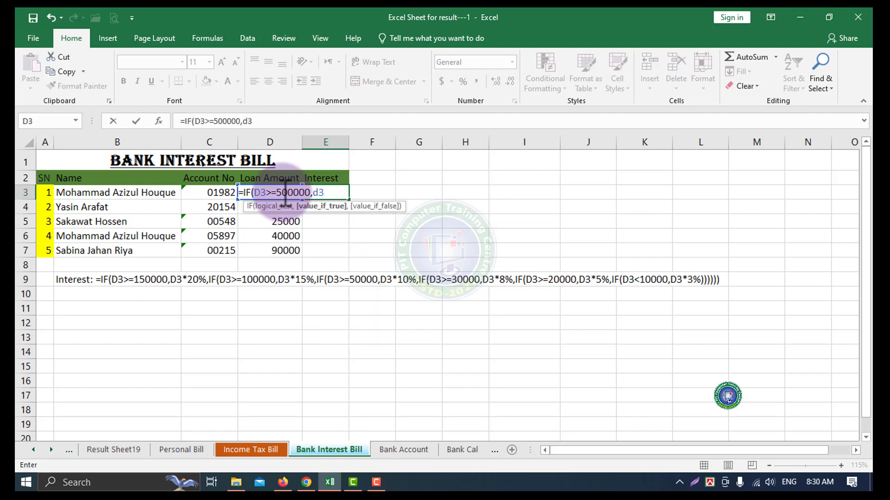
text(*5%)
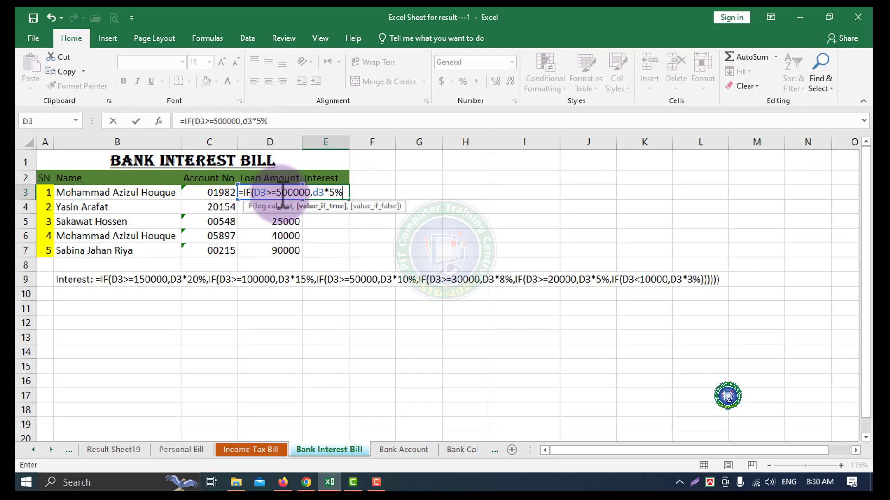
text(,)
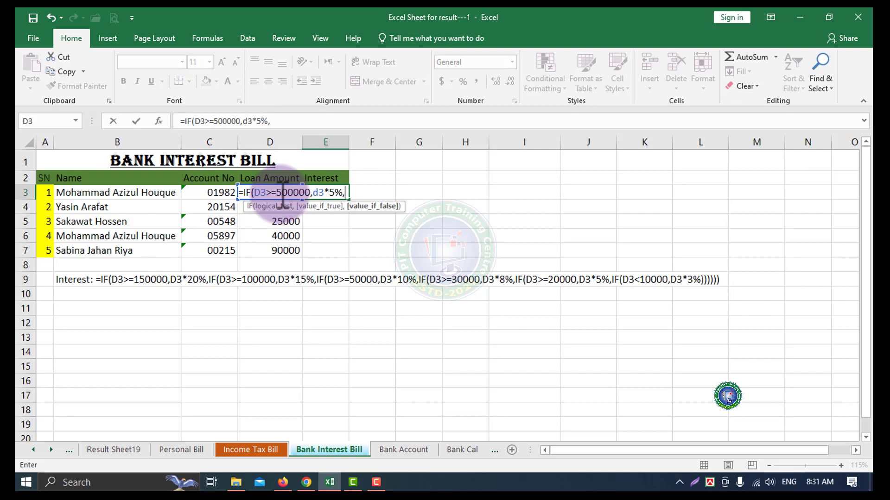
- Add a second nested IF to the E3 formula that returns D3*7% when D3 is >=200000
text(IF()
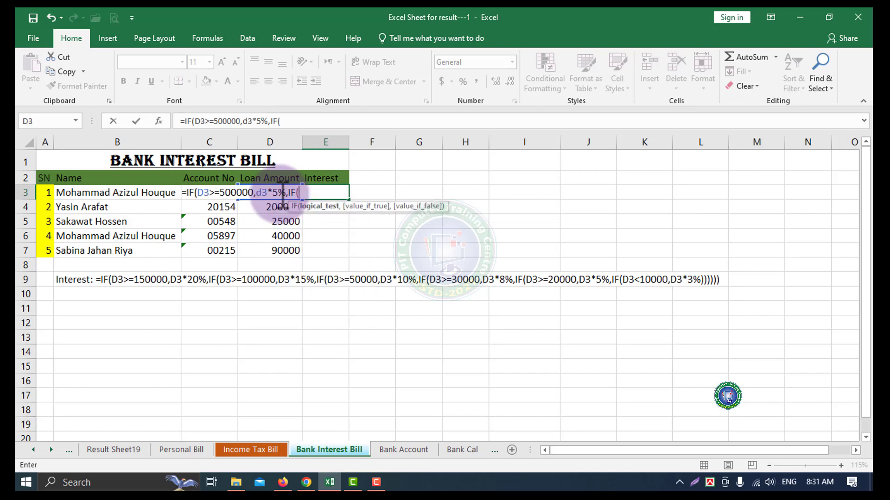
text(d)
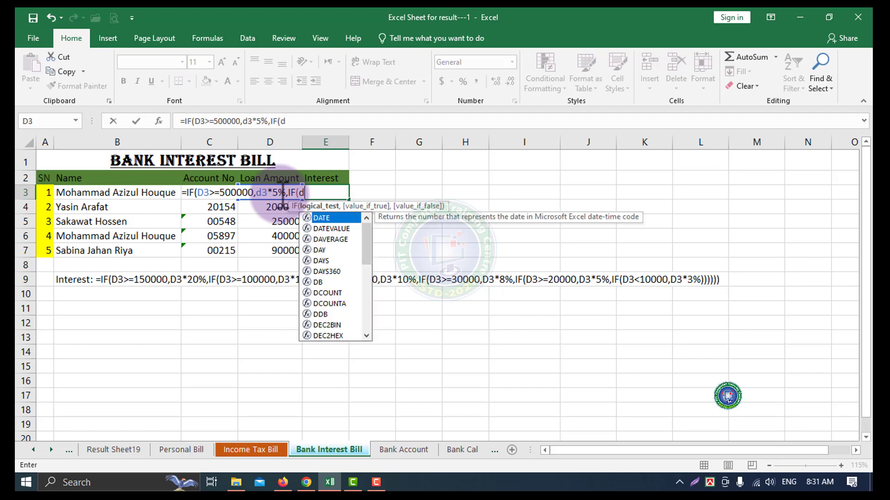
text(3)
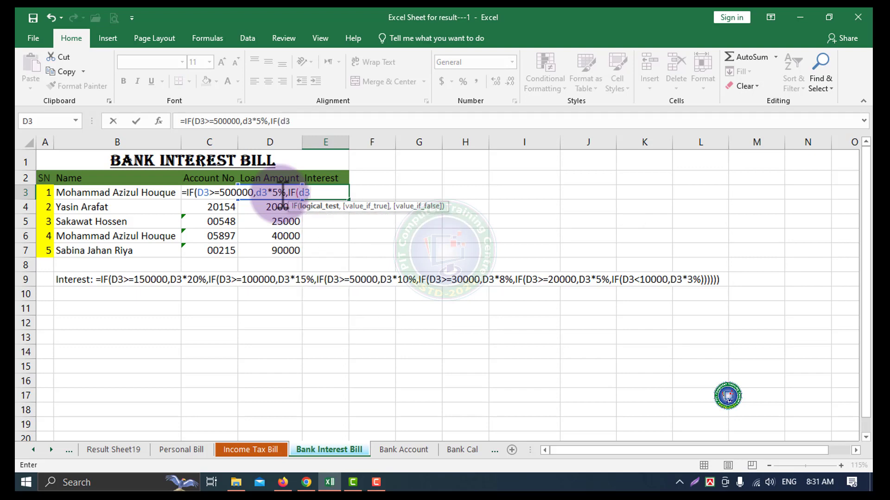
text(>=20000)
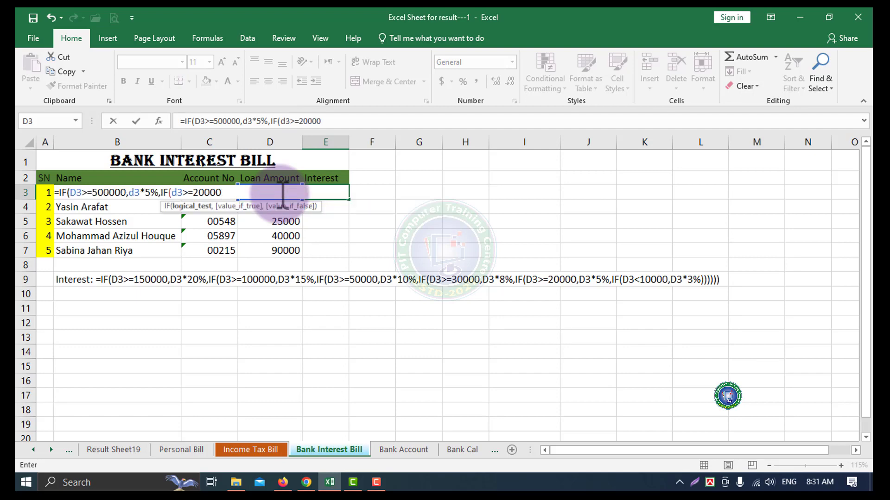
text(0,d3)
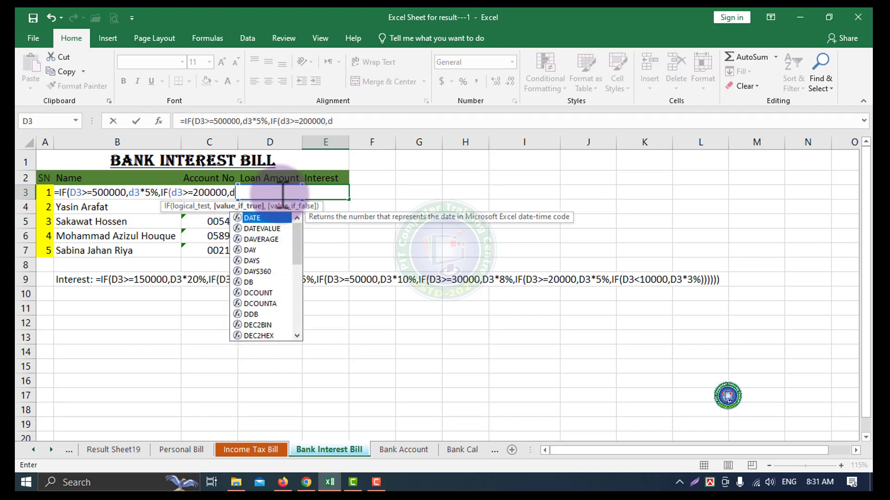
text(*)
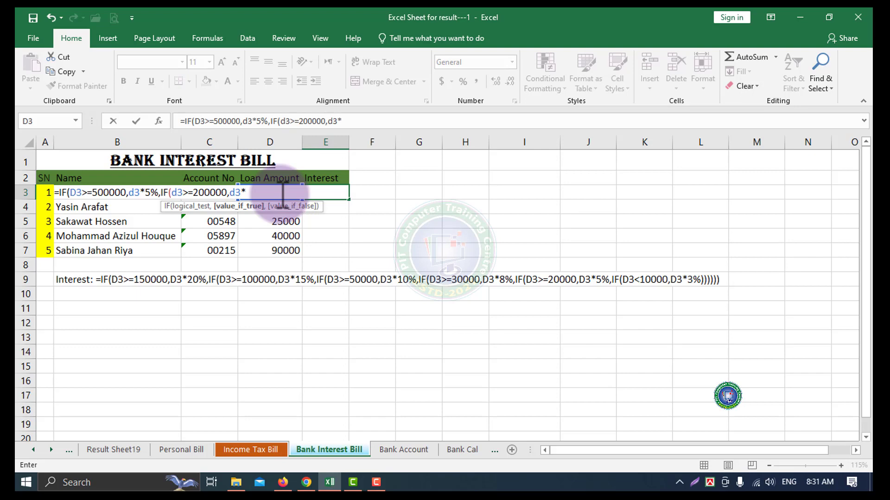
text(7%,)
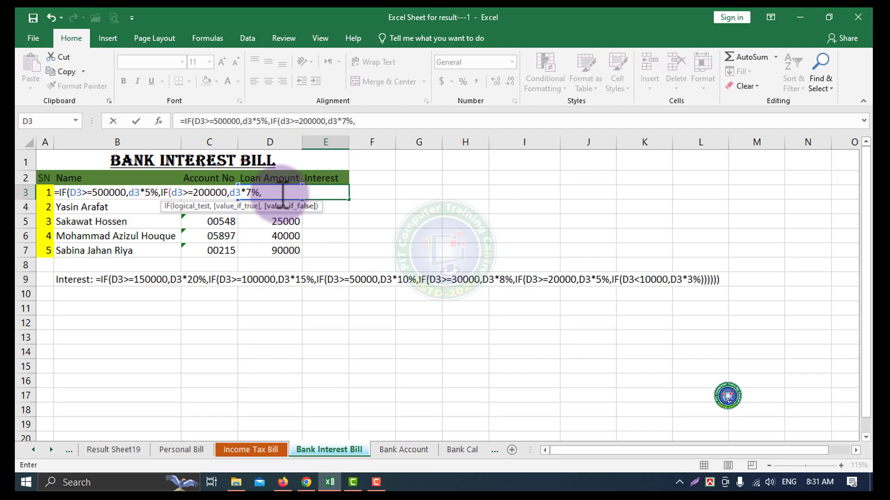
- Add a third nested IF to the E3 formula that returns D3*10% when D3 is >=50000
text(IF()
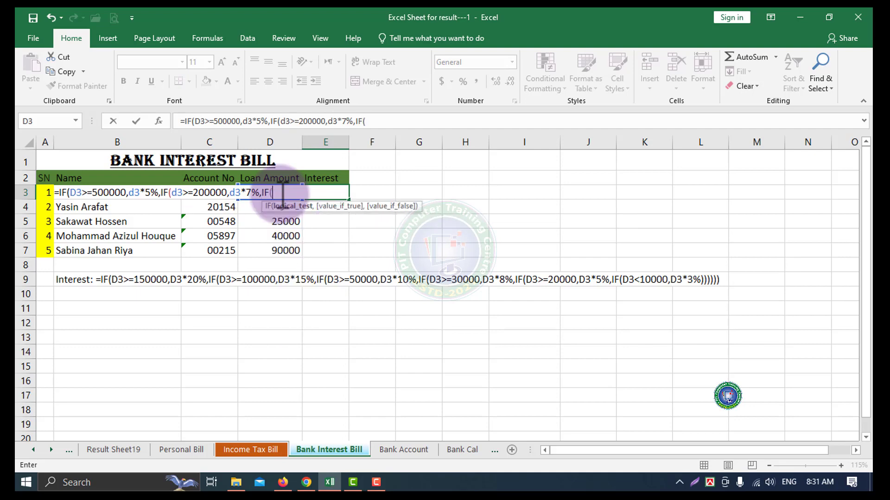
text(d3)
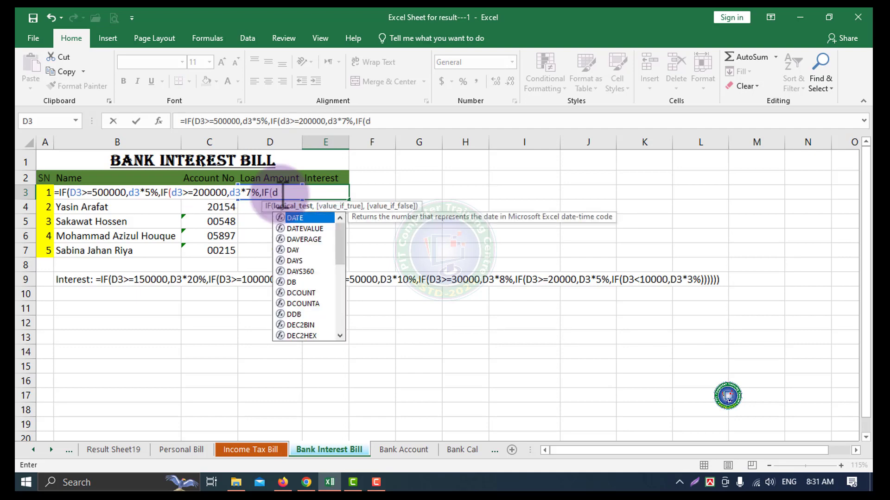
text(>)
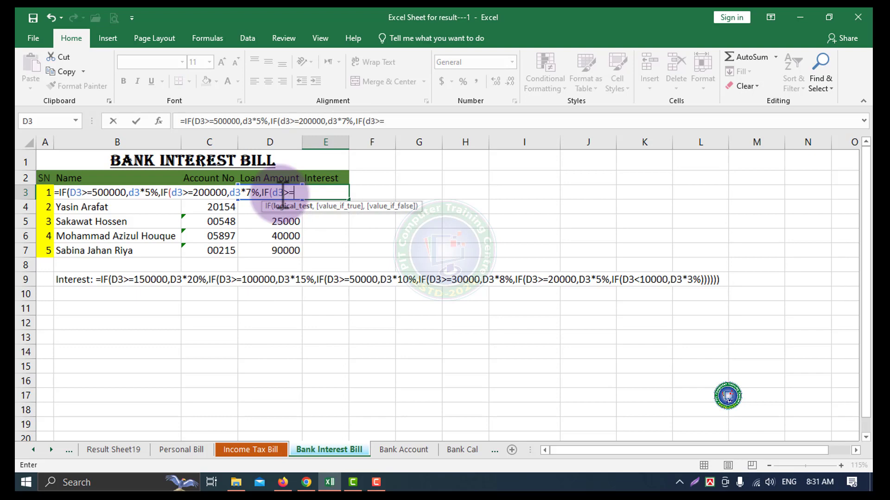
text(=50000)
text(,)
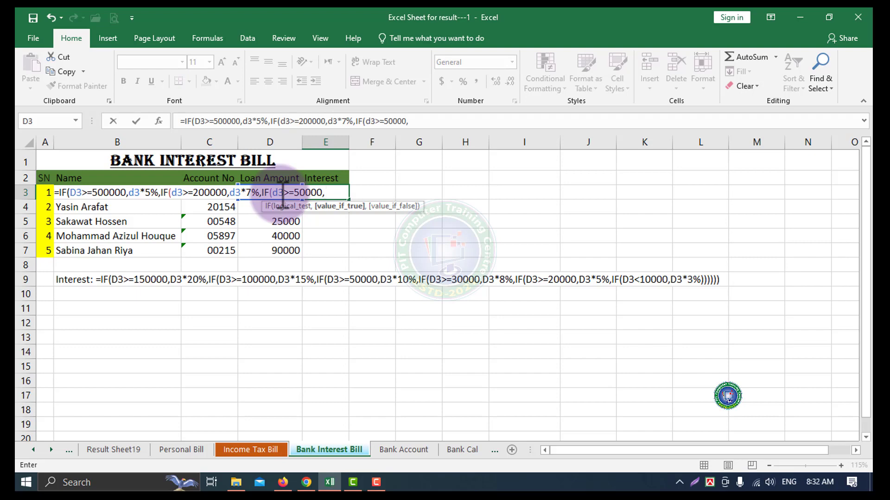
text(d)
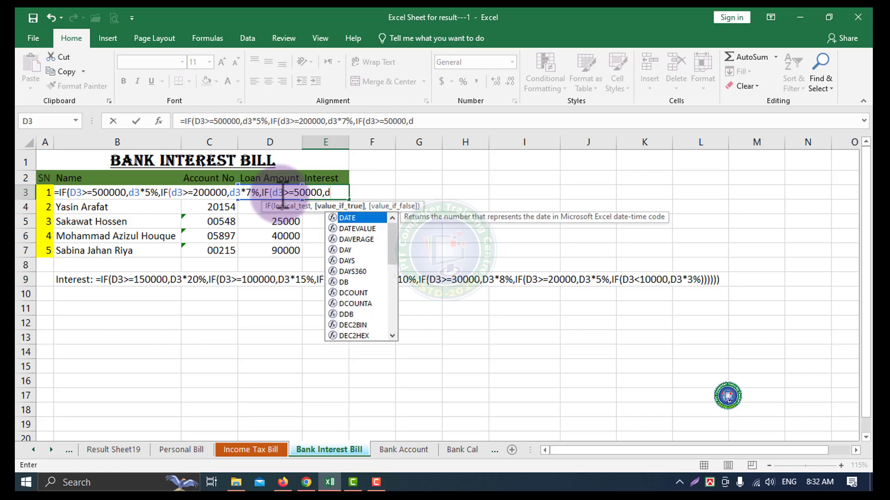
text(3)
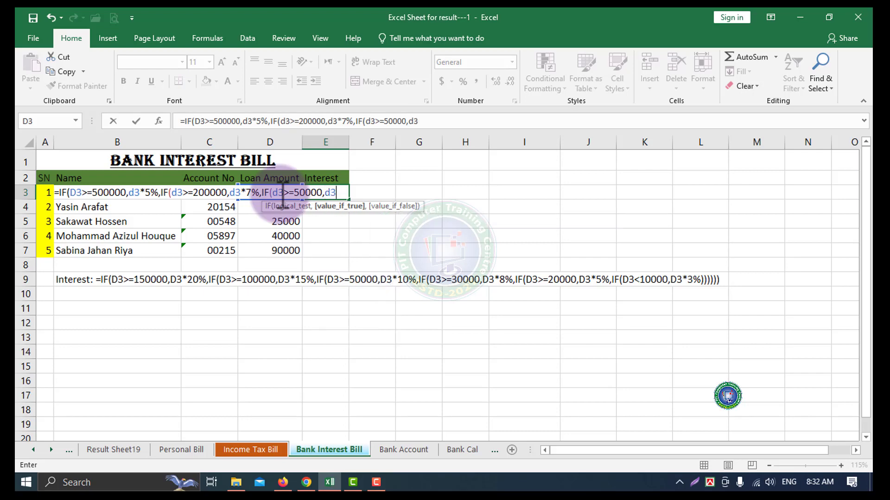
text(*10)
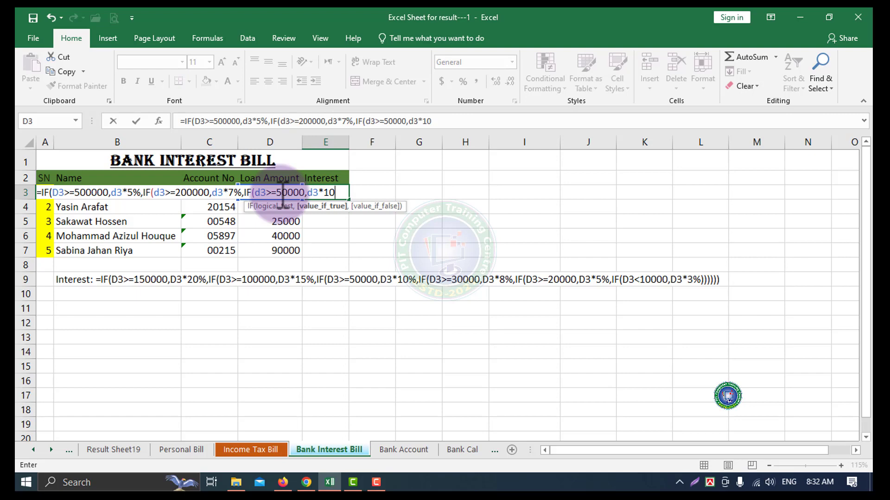
text(%)
text(,)
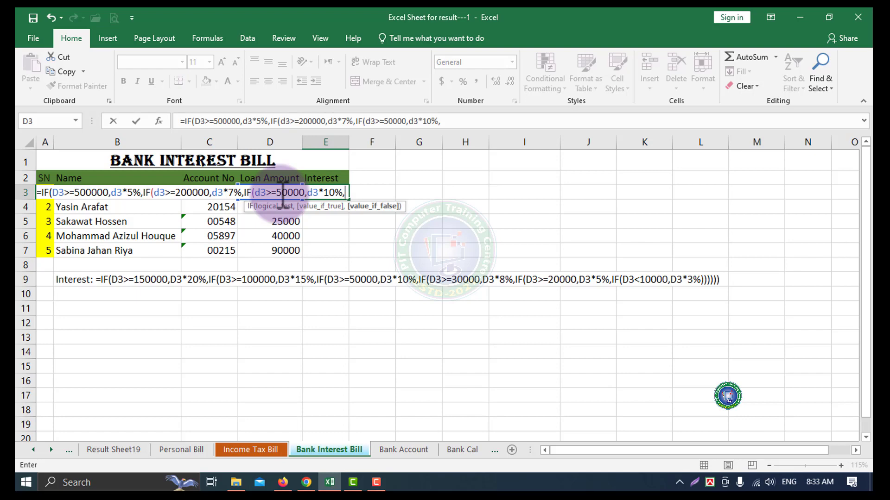
- Finish the E3 formula with a false value of D3*15% and three closing brackets, and fill it down to E7
text(d)
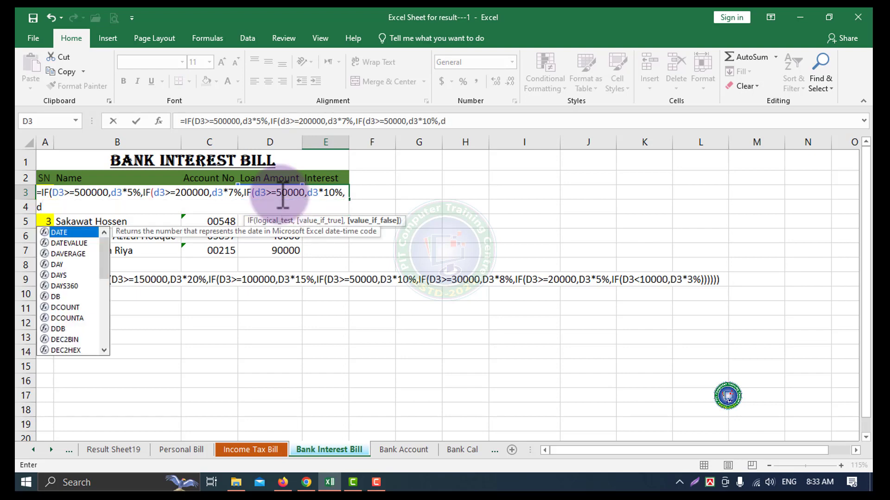
text(3*)
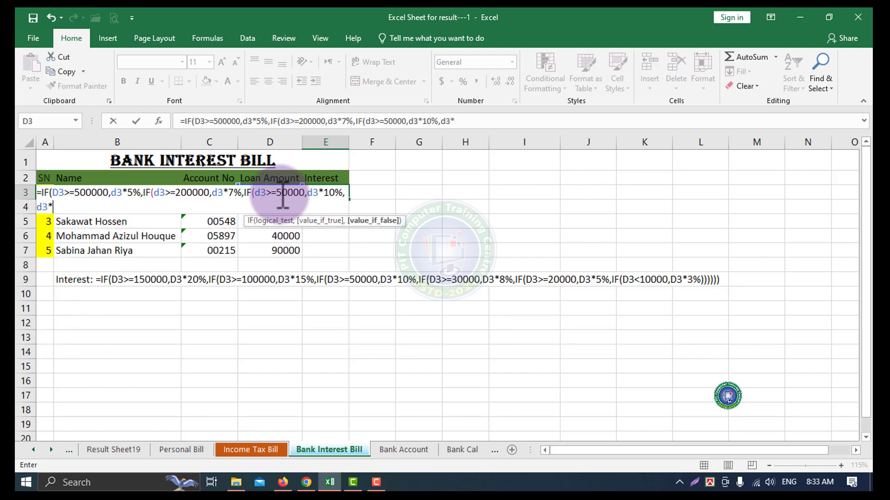
text(15%)
text()))
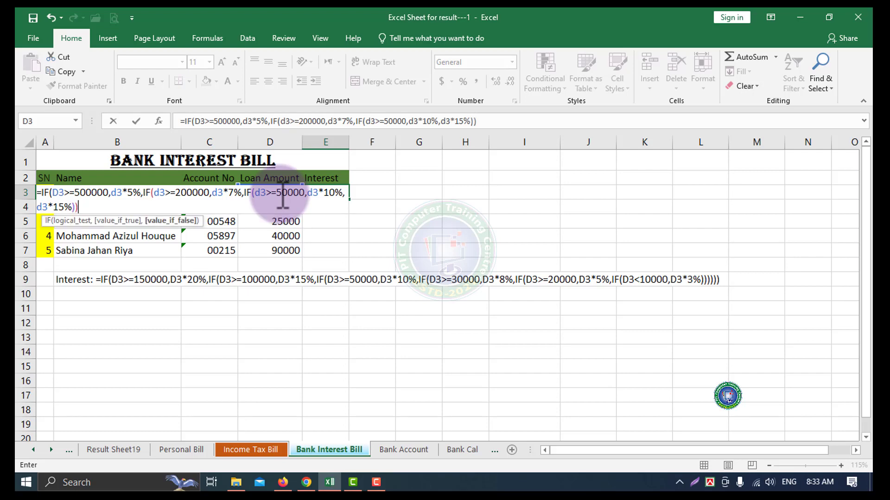
text())
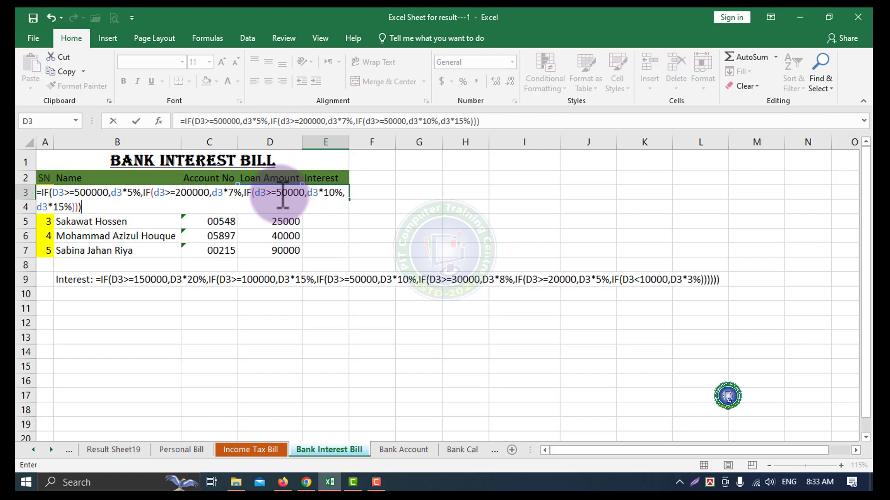
key(Return)
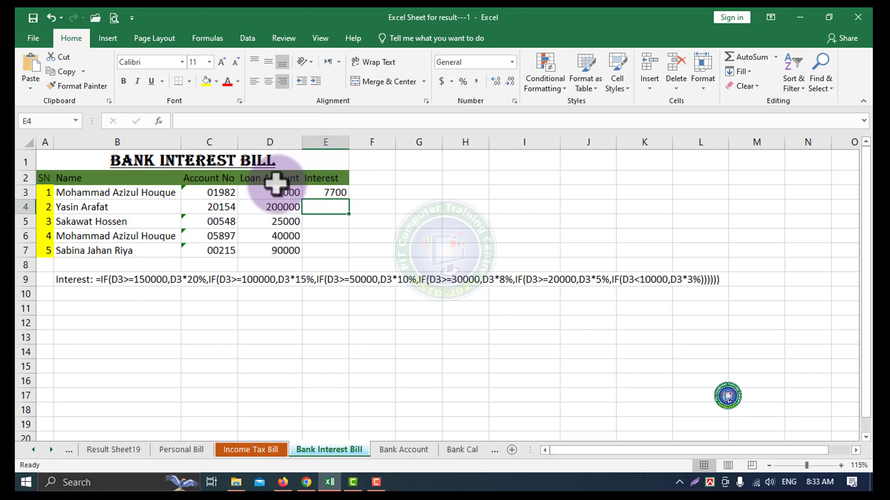
click(341, 191)
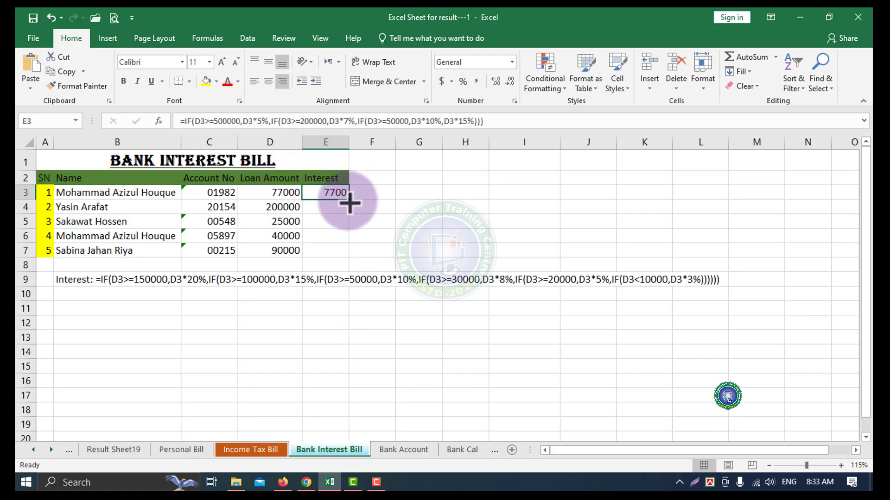
drag(349, 200, 349, 259)
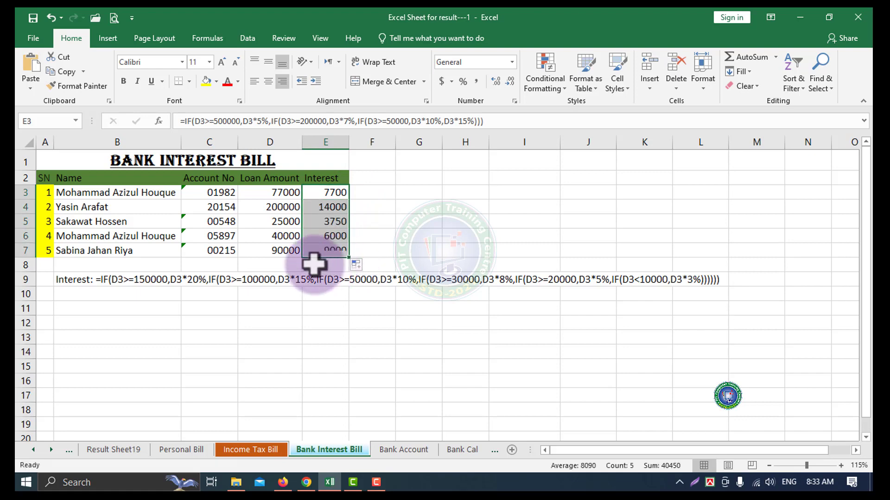
- Test the interest formula by changing the loan amount in D7 to 500000
click(277, 250)
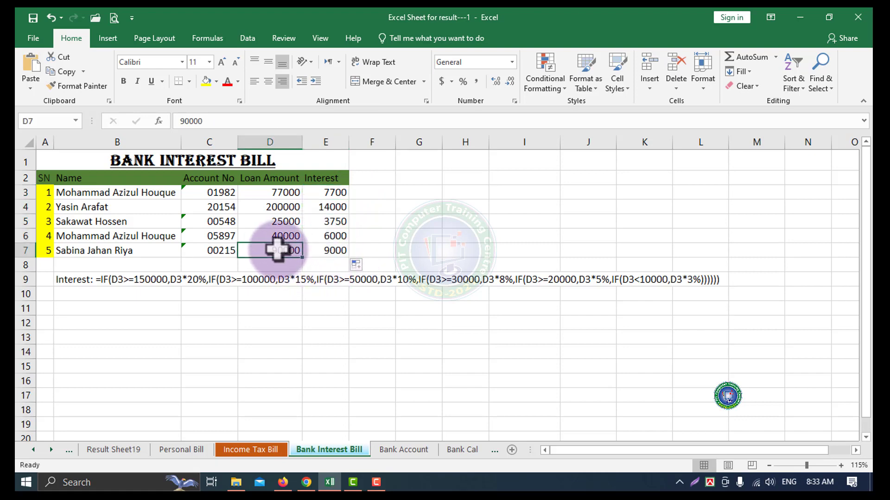
text(5000)
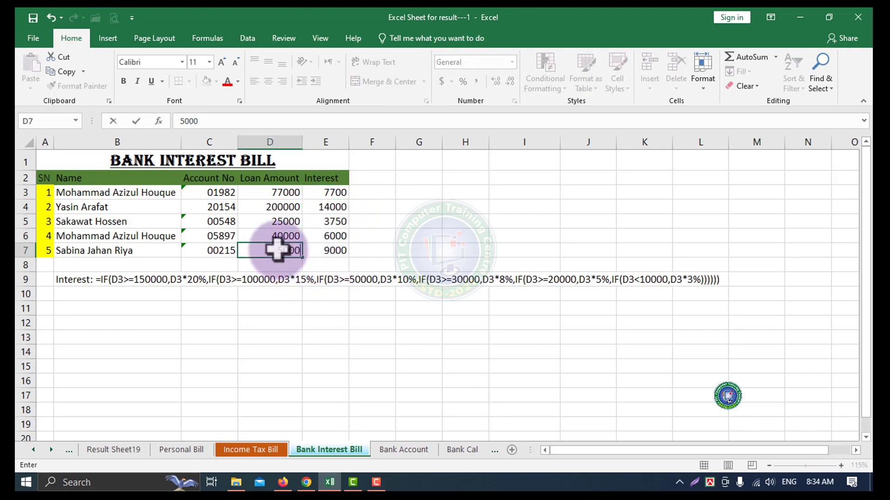
text(00)
click(418, 222)
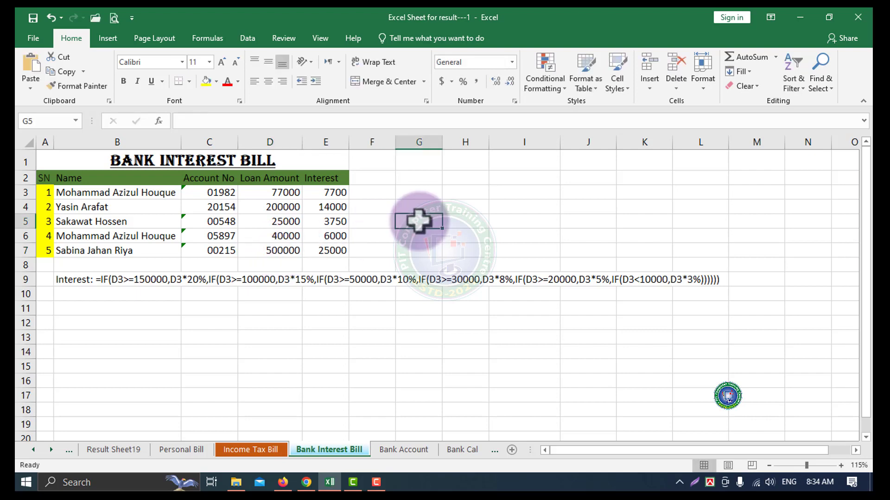